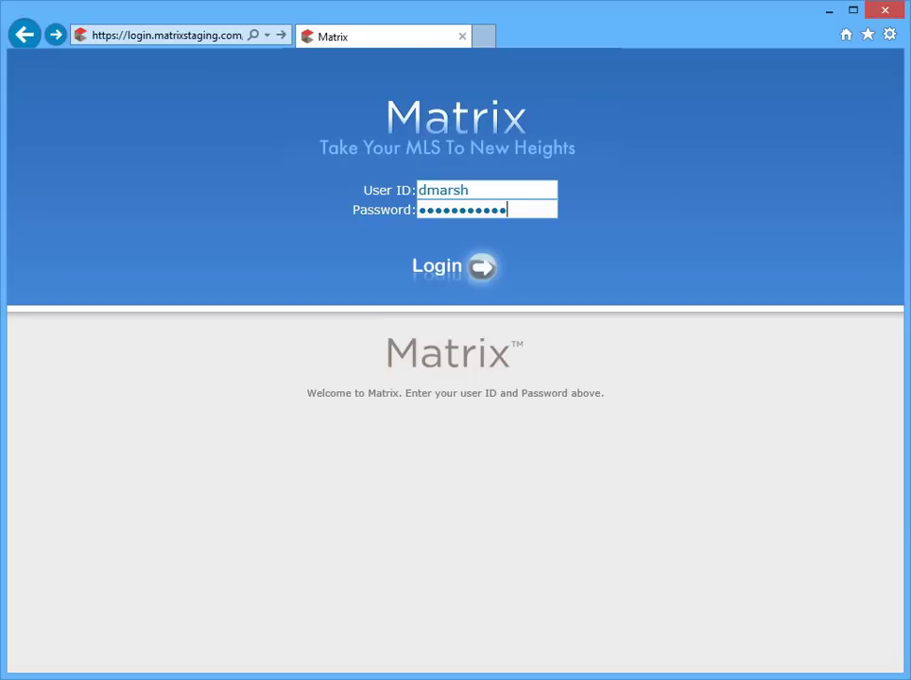
Step: Log in with the entered credentials and run the Residential hot sheet with the New Only time frame
{"action": "key", "text": "Return"}
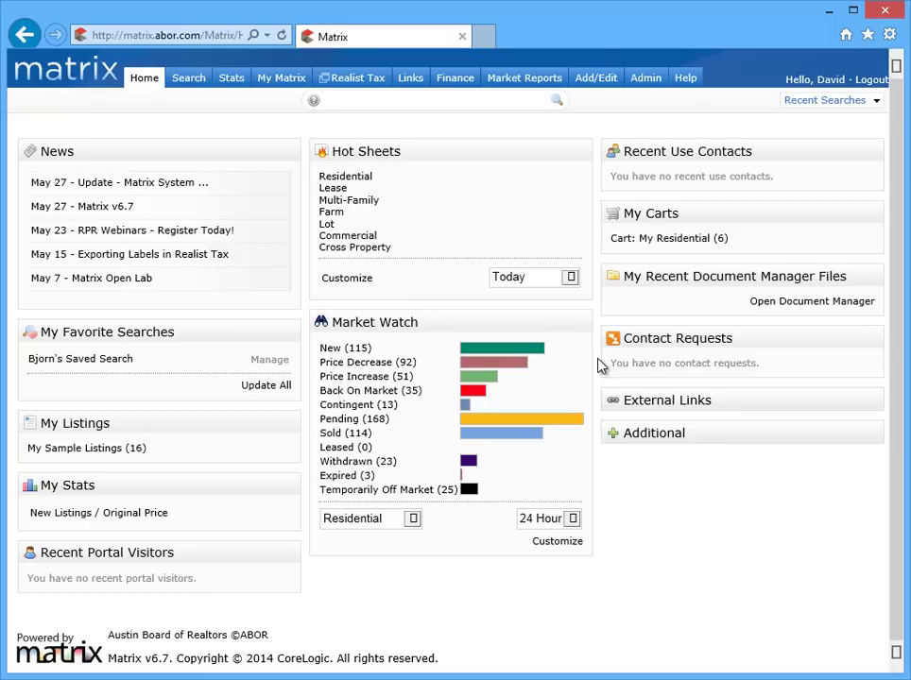
{"action": "left_click", "coordinate": [571, 277]}
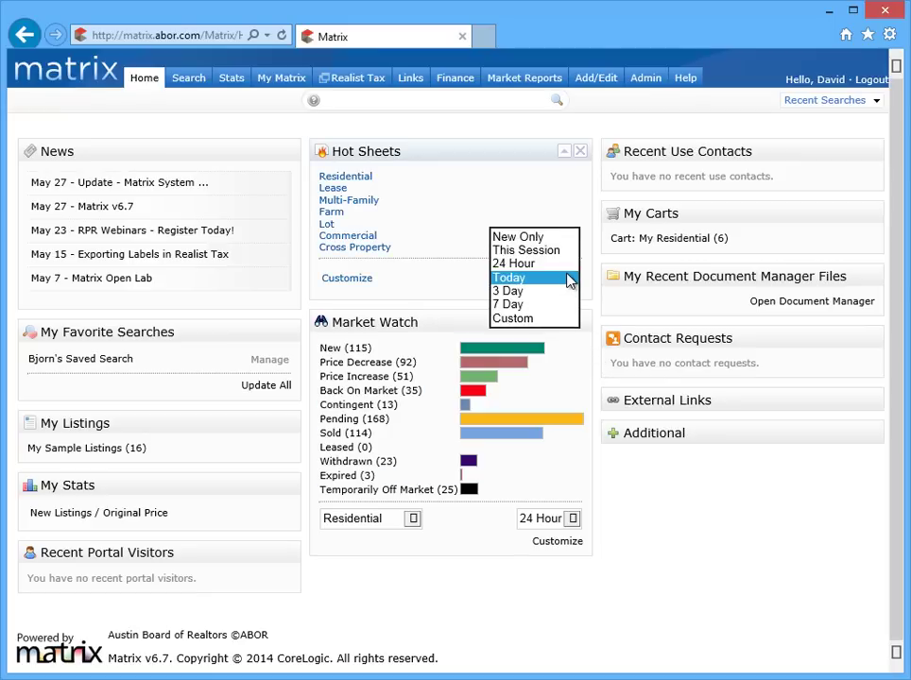
{"action": "left_click", "coordinate": [565, 238]}
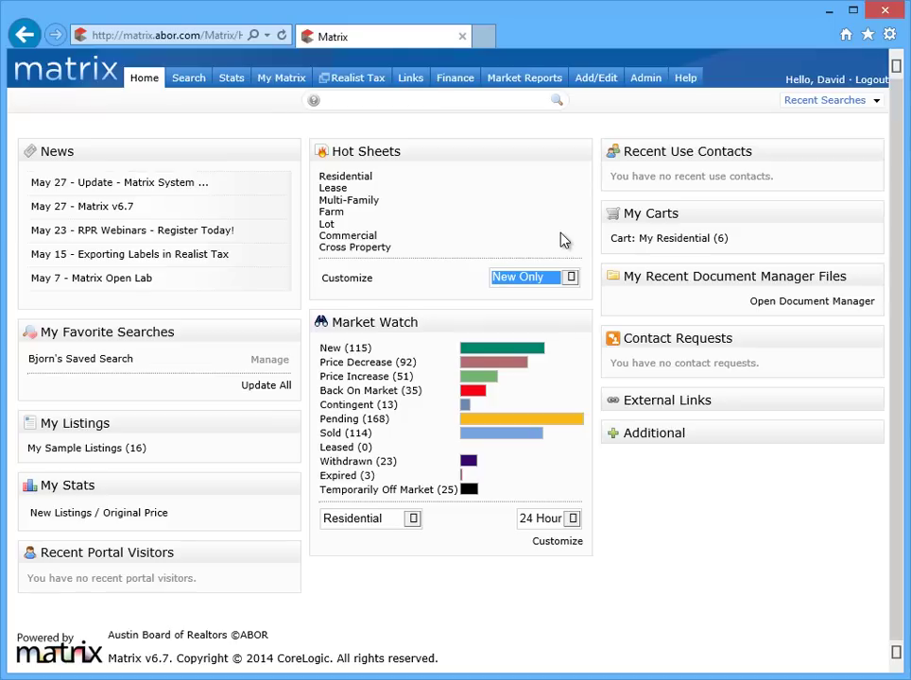
{"action": "left_click", "coordinate": [360, 181]}
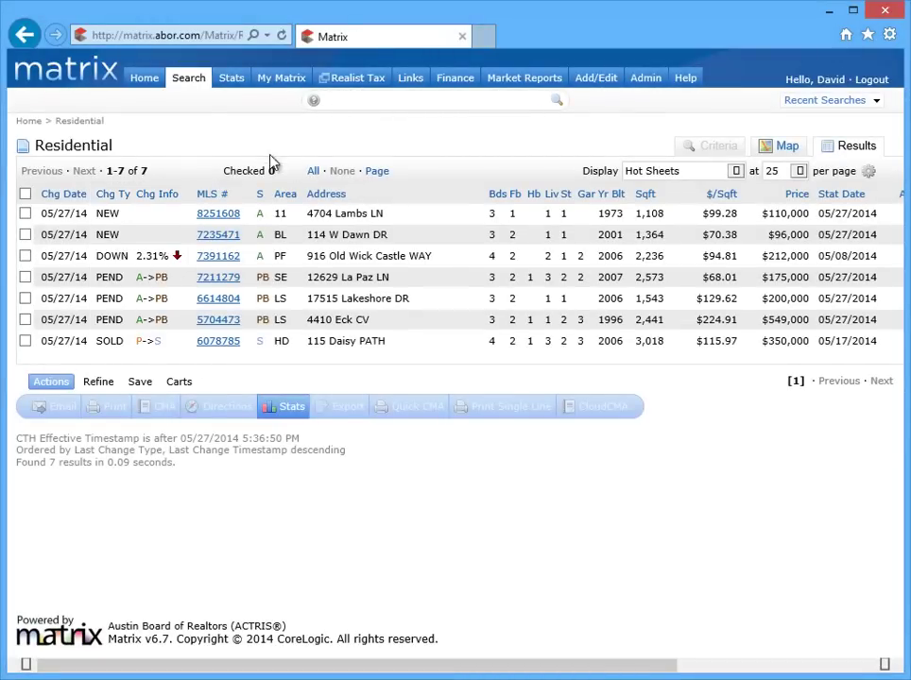
Step: Rerun the Residential hot sheet with the New Only time frame from the home page, and return home
{"action": "left_click", "coordinate": [139, 80]}
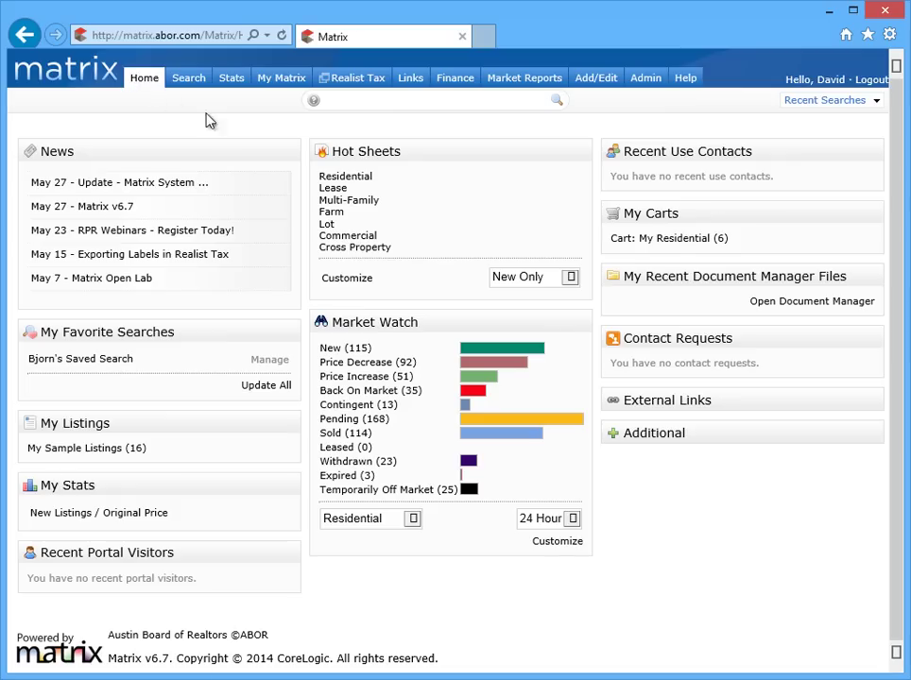
{"action": "left_click", "coordinate": [330, 182]}
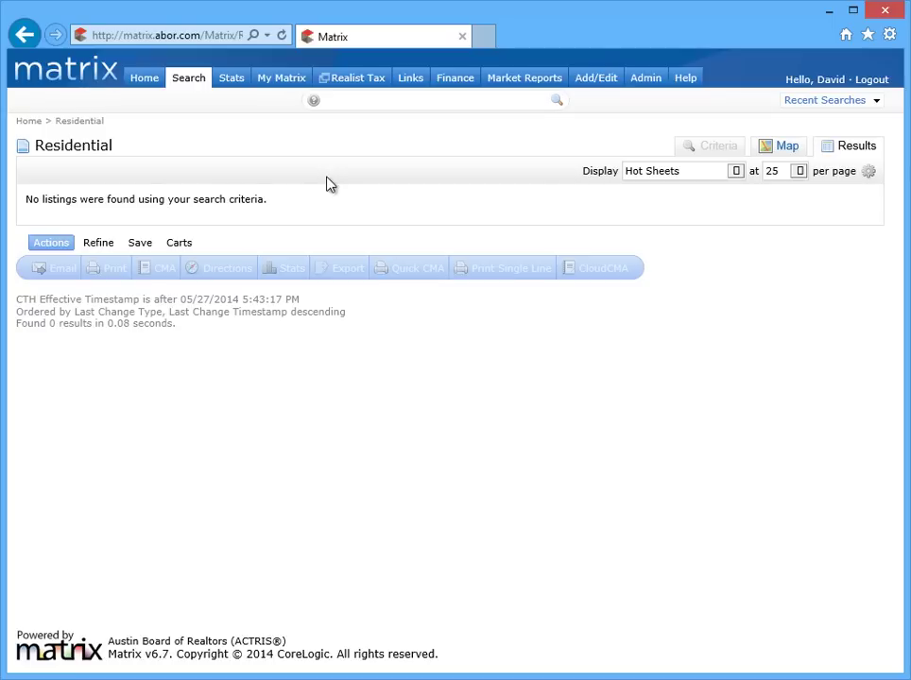
{"action": "left_click", "coordinate": [144, 83]}
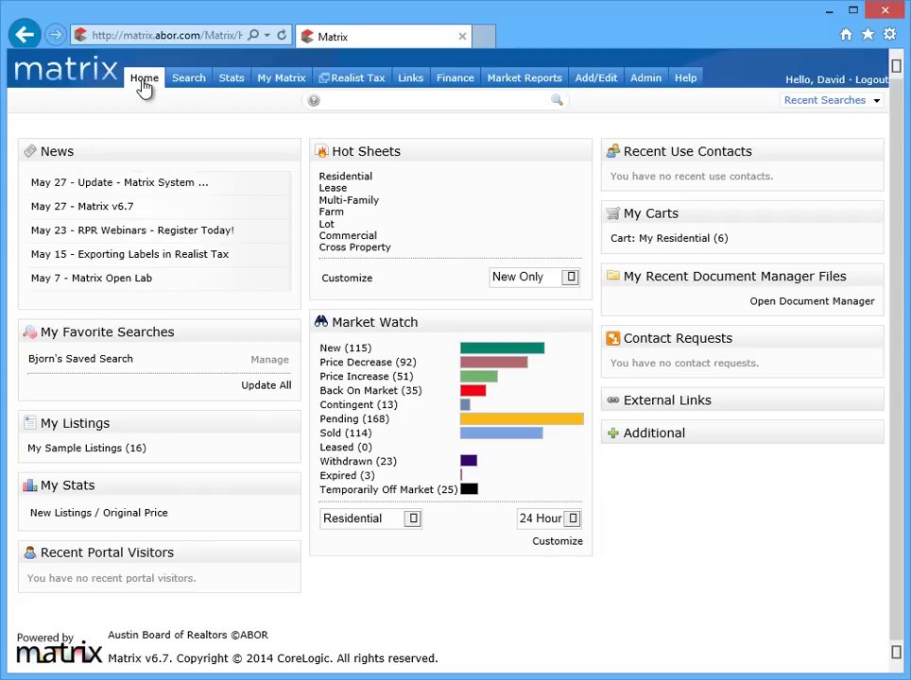
Step: Run the Residential hot sheet with the This Session time frame
{"action": "left_click", "coordinate": [572, 278]}
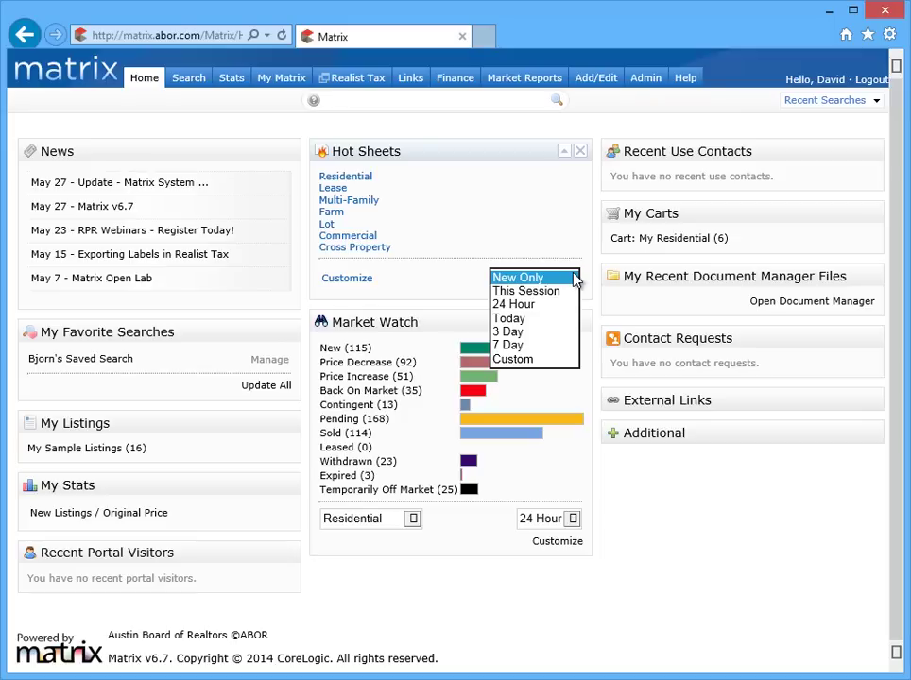
{"action": "left_click", "coordinate": [561, 292]}
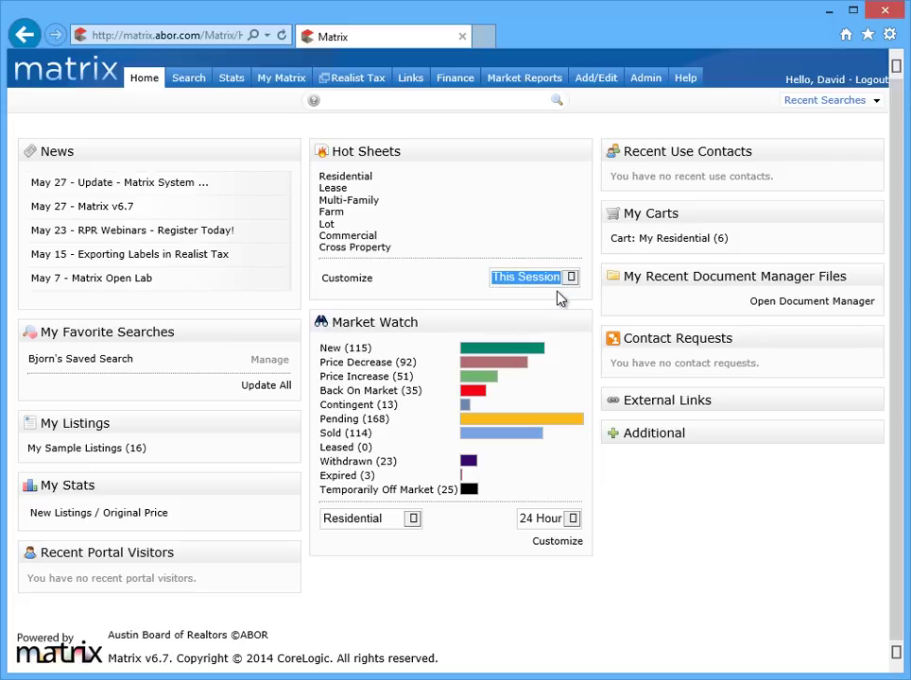
{"action": "left_click", "coordinate": [362, 180]}
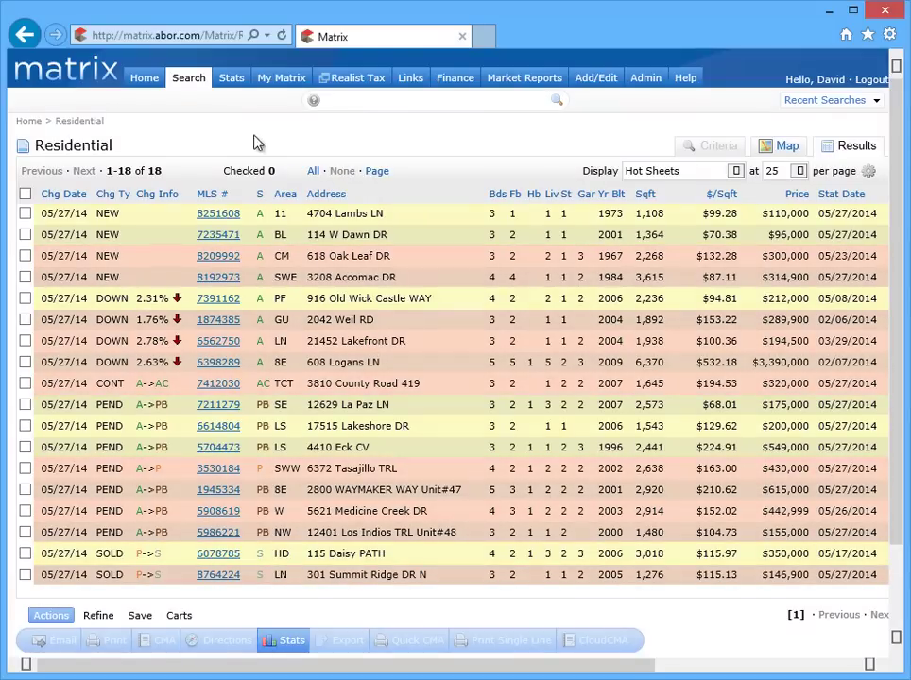
Step: Run the Residential hot sheet from the home page with a custom time frame starting on 05/11/2014
{"action": "left_click", "coordinate": [152, 83]}
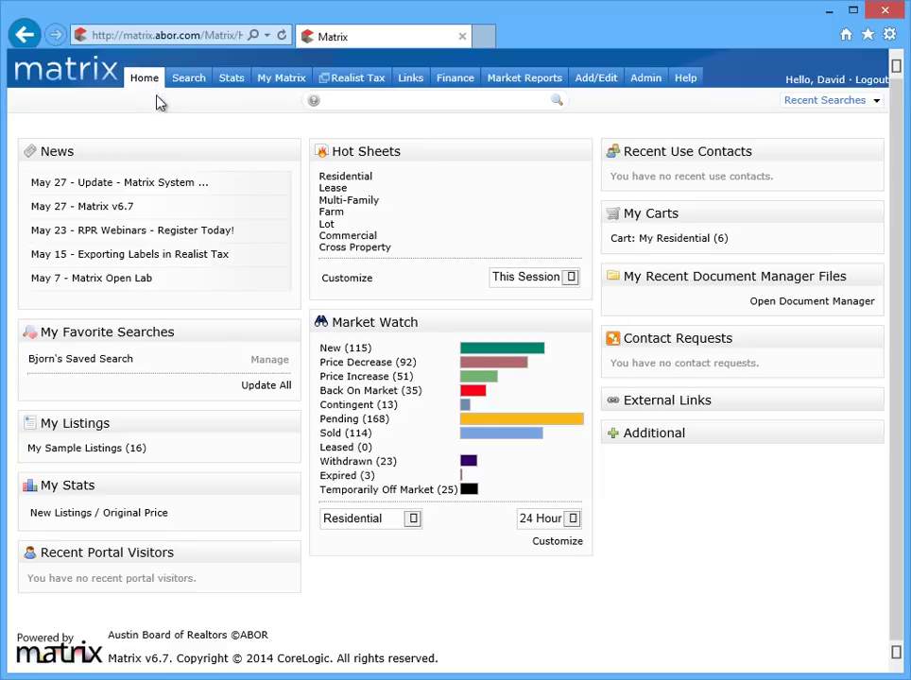
{"action": "left_click", "coordinate": [570, 280]}
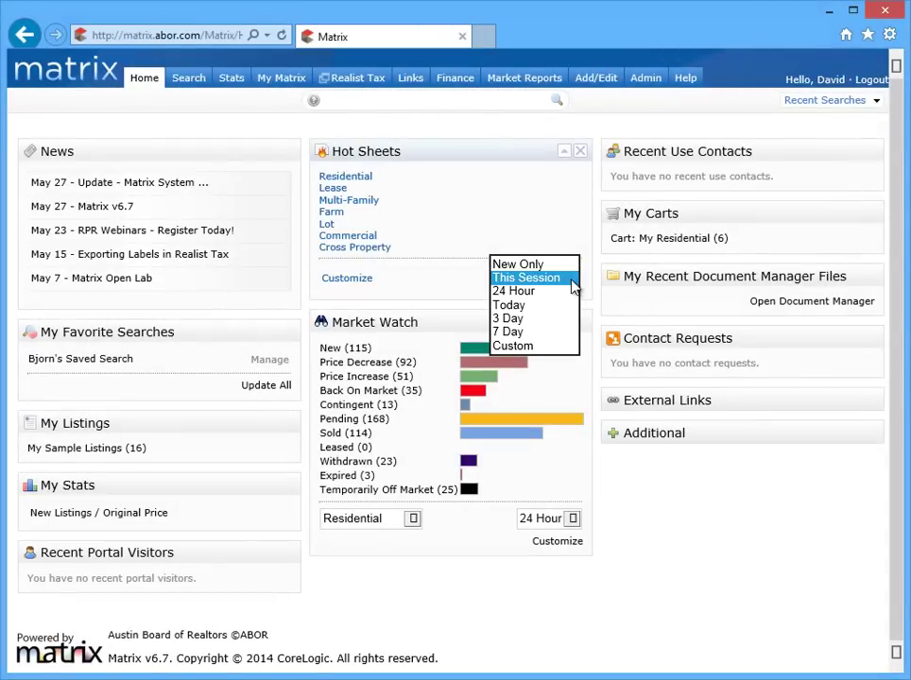
{"action": "left_click", "coordinate": [546, 347]}
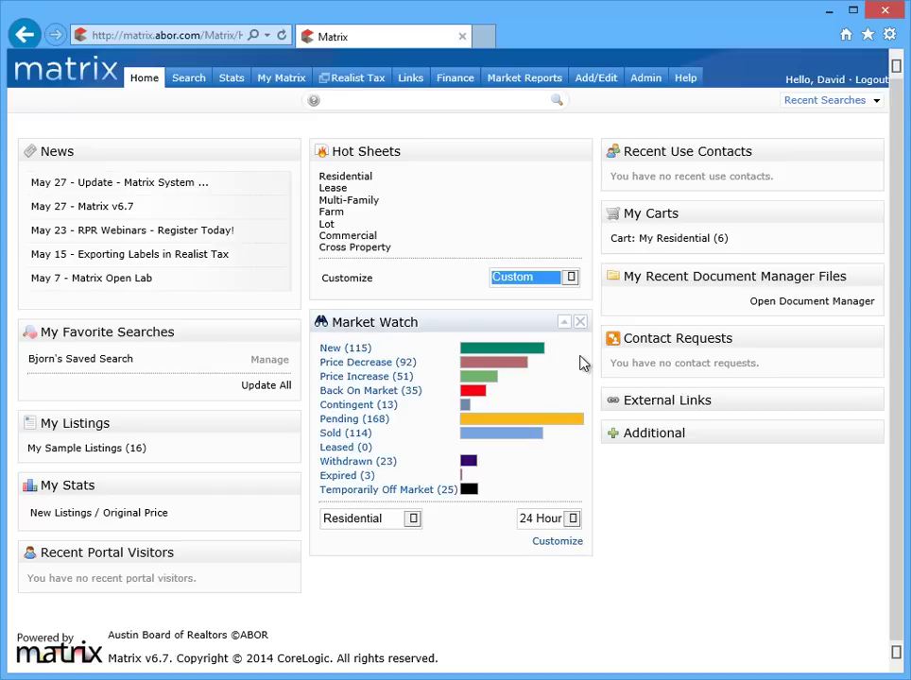
{"action": "left_click", "coordinate": [365, 179]}
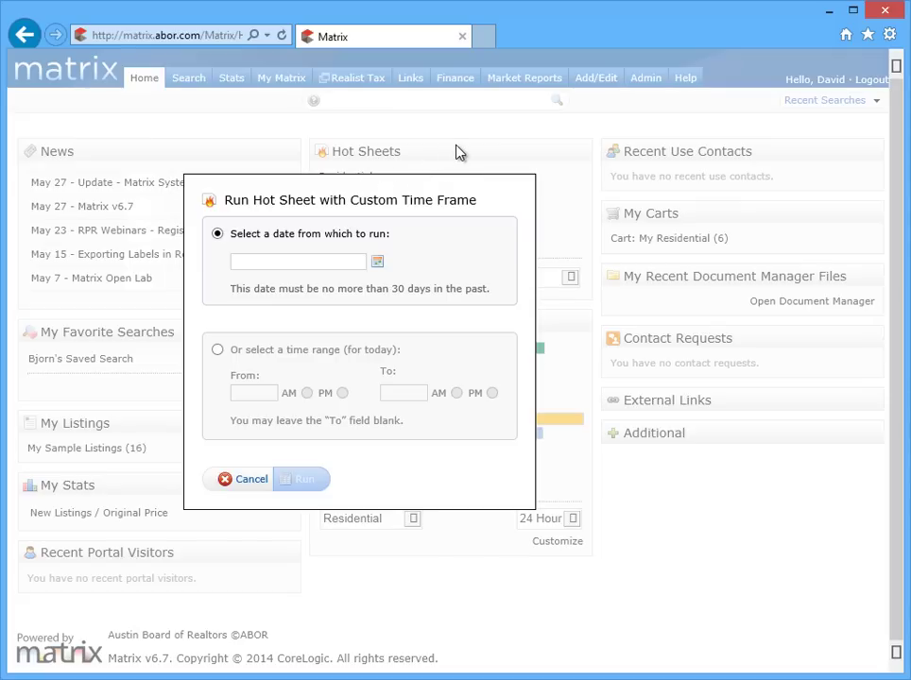
{"action": "left_click", "coordinate": [377, 262]}
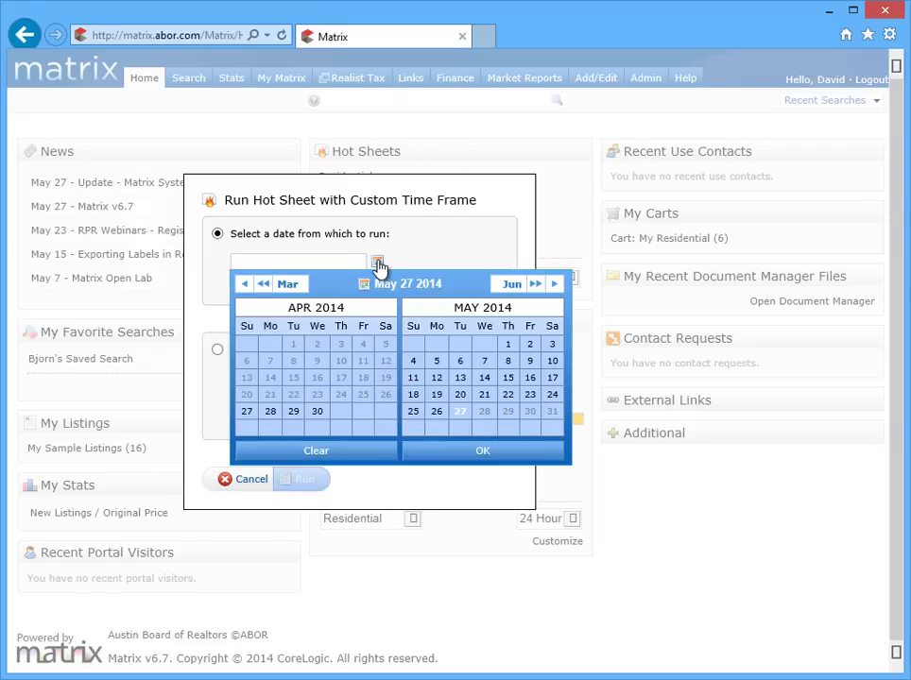
{"action": "left_click", "coordinate": [415, 379]}
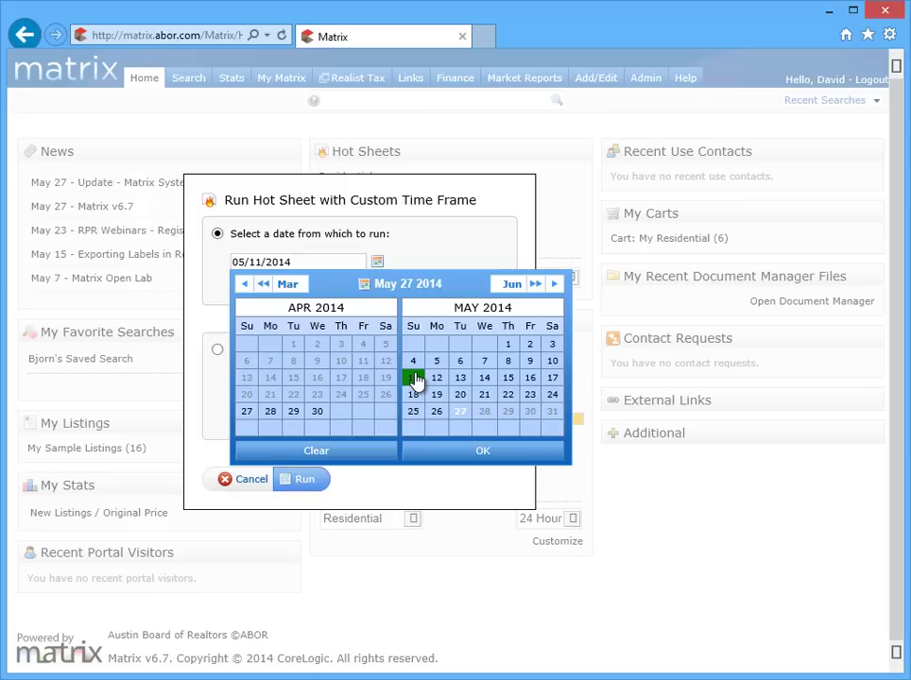
{"action": "left_click", "coordinate": [480, 451]}
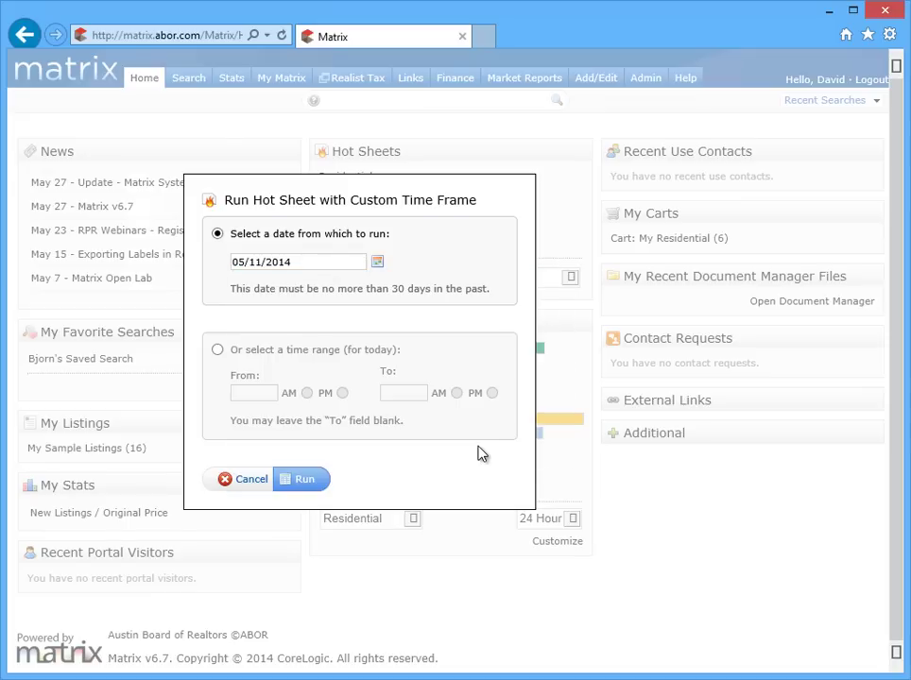
{"action": "left_click", "coordinate": [312, 480]}
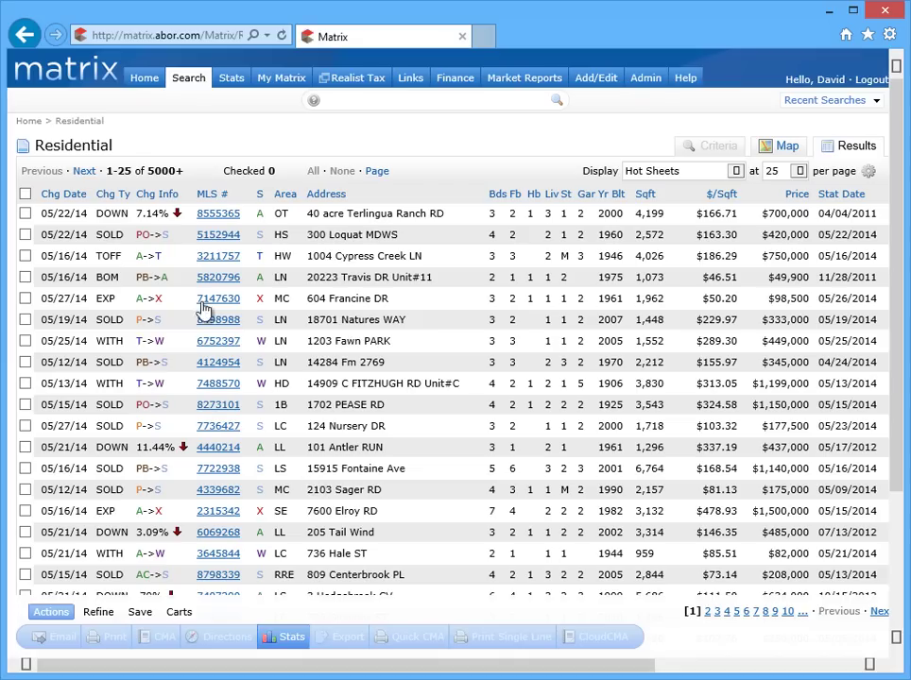
Step: Run the Residential hot sheet from the home page with a custom time range for today from 7 AM to 3 PM
{"action": "left_click", "coordinate": [152, 84]}
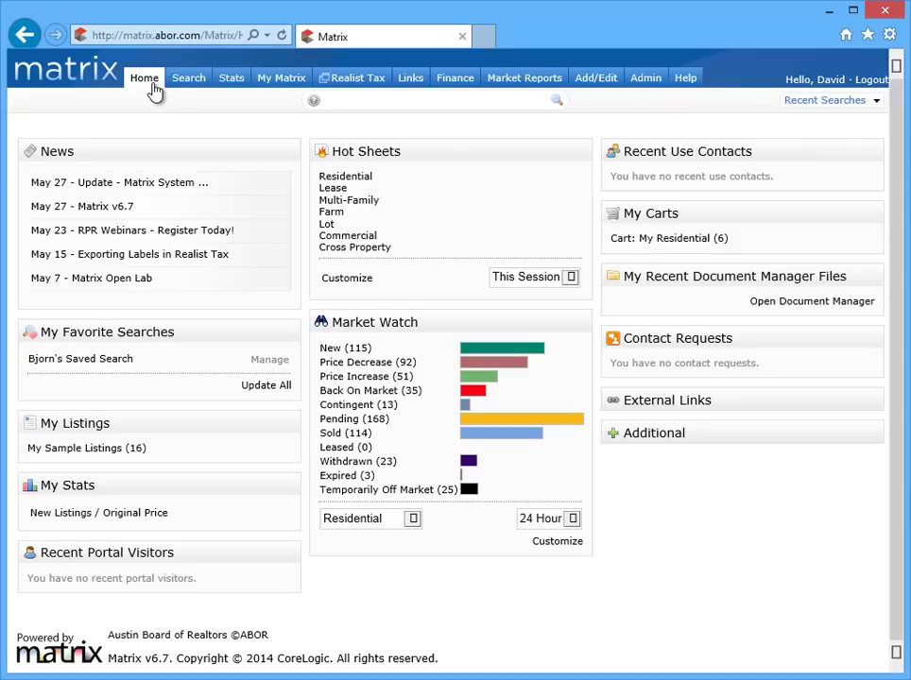
{"action": "left_click", "coordinate": [570, 278]}
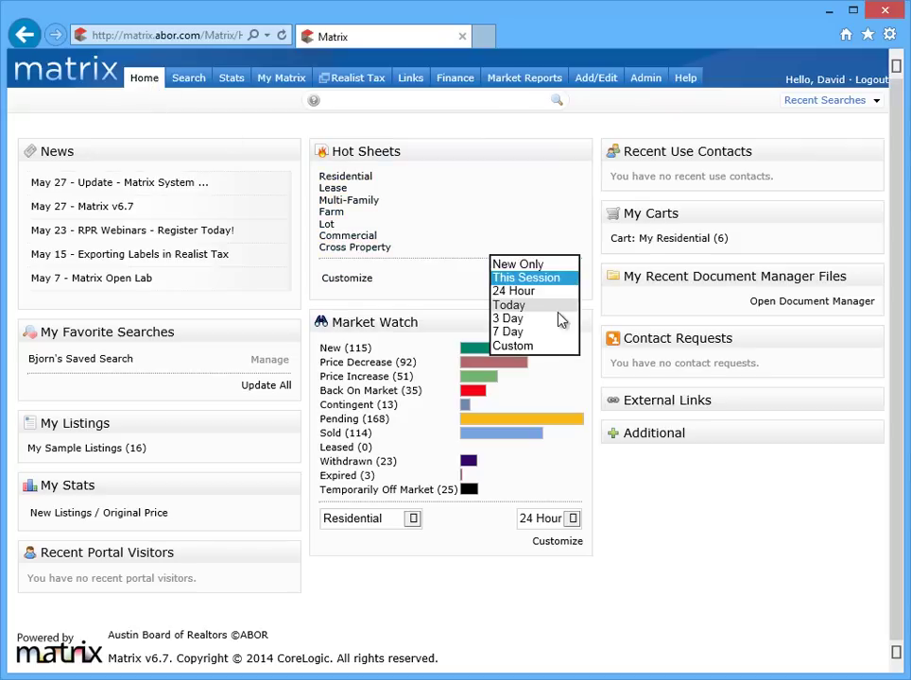
{"action": "left_click", "coordinate": [553, 345]}
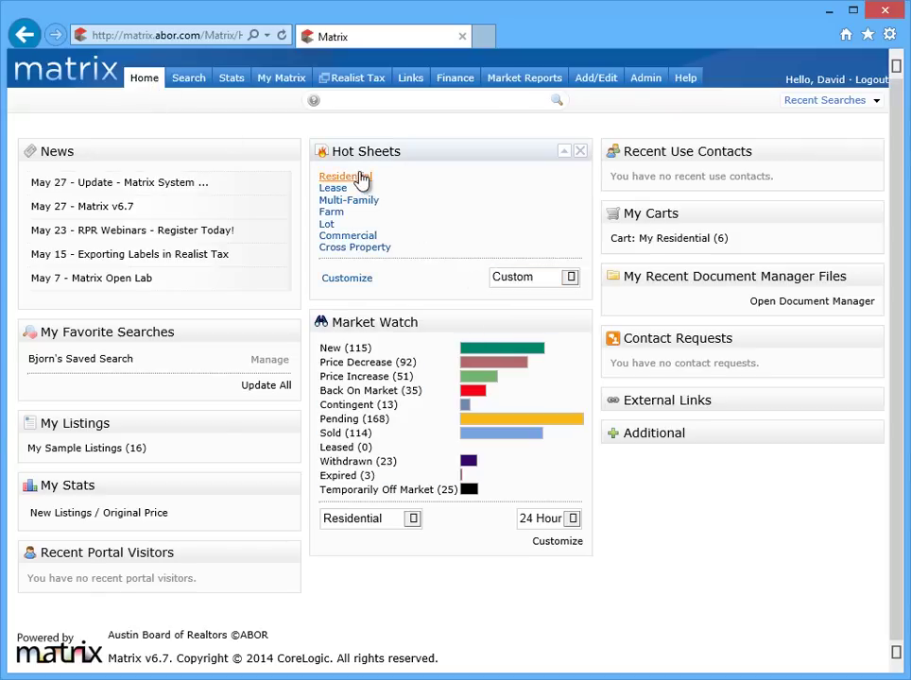
{"action": "left_click", "coordinate": [360, 179]}
{"action": "left_click", "coordinate": [218, 350]}
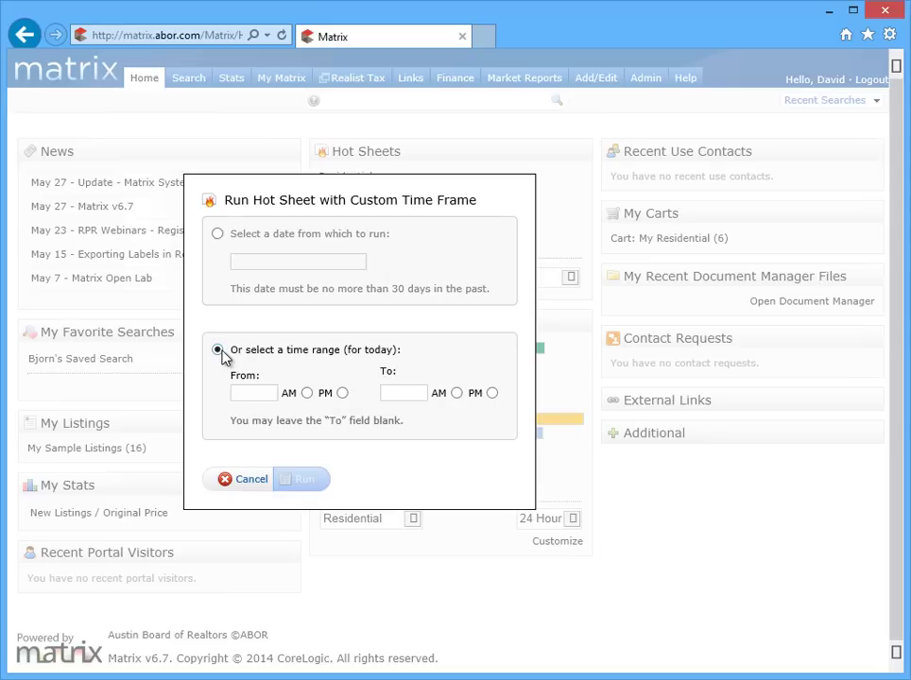
{"action": "left_click", "coordinate": [271, 393]}
{"action": "type", "text": "7"}
{"action": "left_click", "coordinate": [307, 392]}
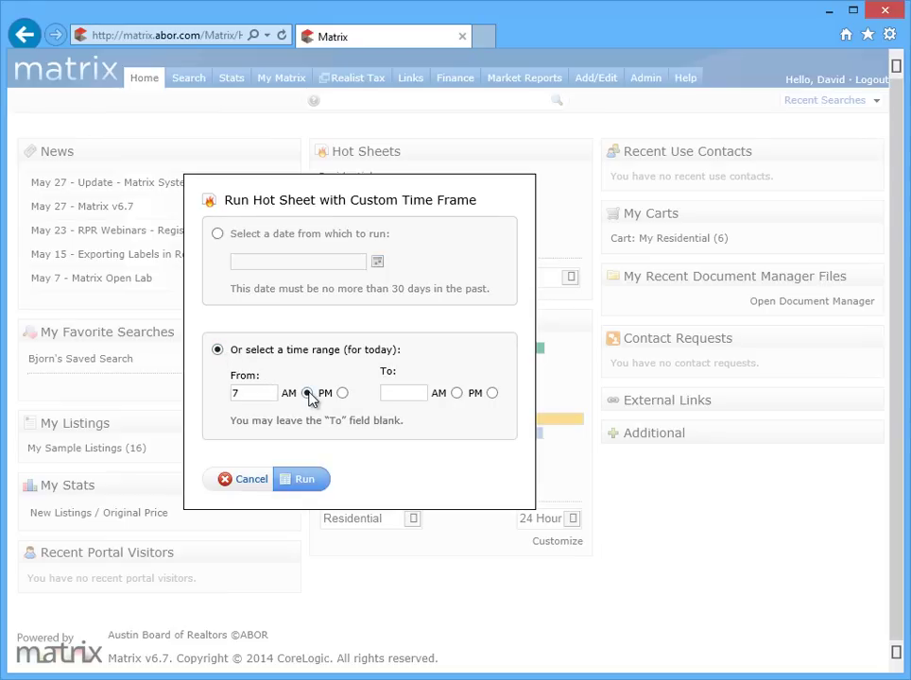
{"action": "left_click", "coordinate": [405, 393]}
{"action": "type", "text": "3"}
{"action": "left_click", "coordinate": [491, 393]}
{"action": "left_click", "coordinate": [302, 482]}
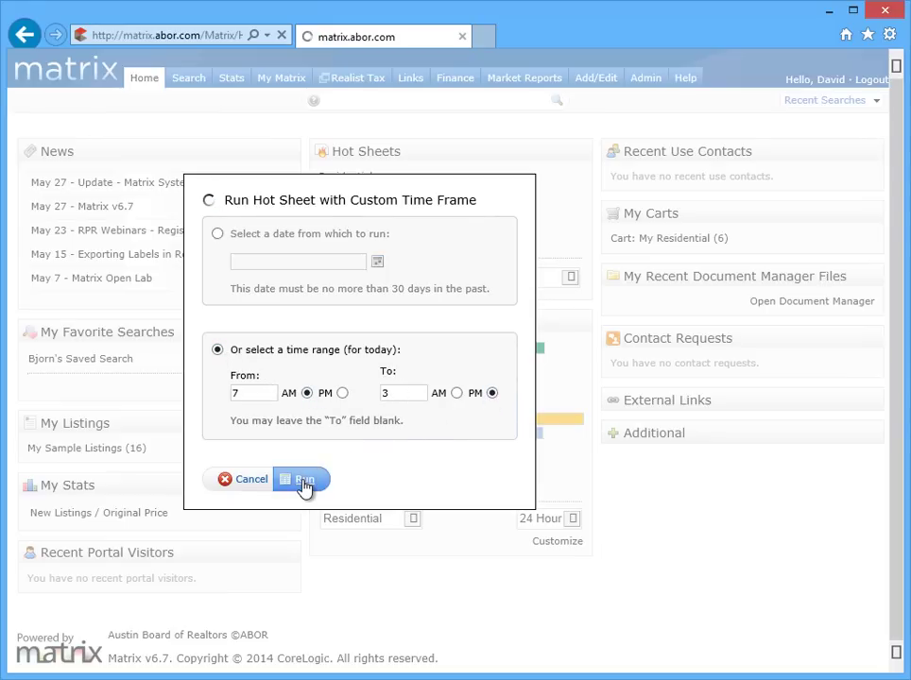
Step: Customize the Residential hot sheet's criteria by selecting the Price Decrease and Price Increase change types
{"action": "left_click", "coordinate": [143, 80]}
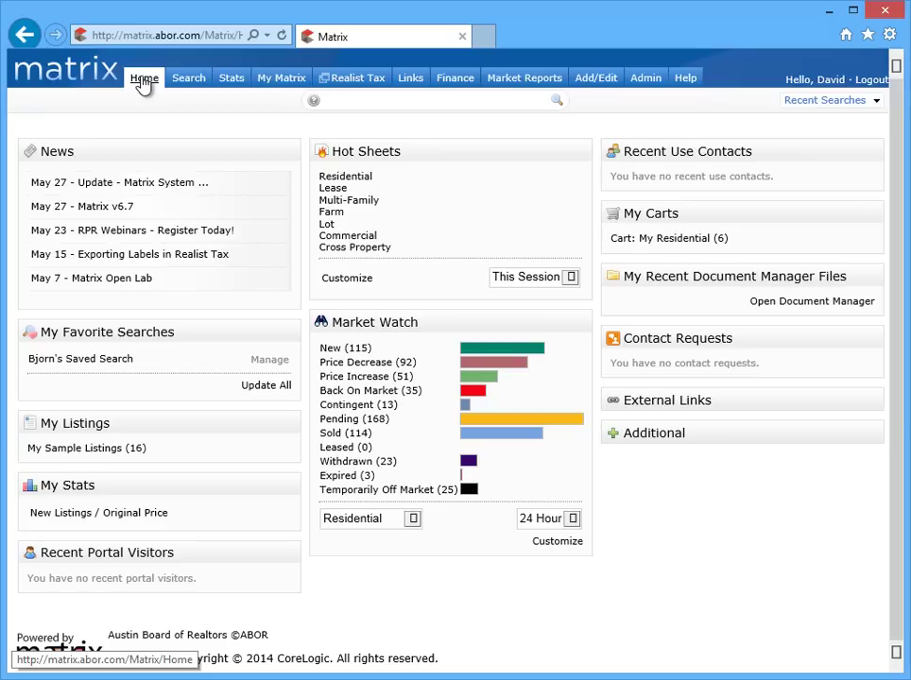
{"action": "left_click", "coordinate": [347, 279]}
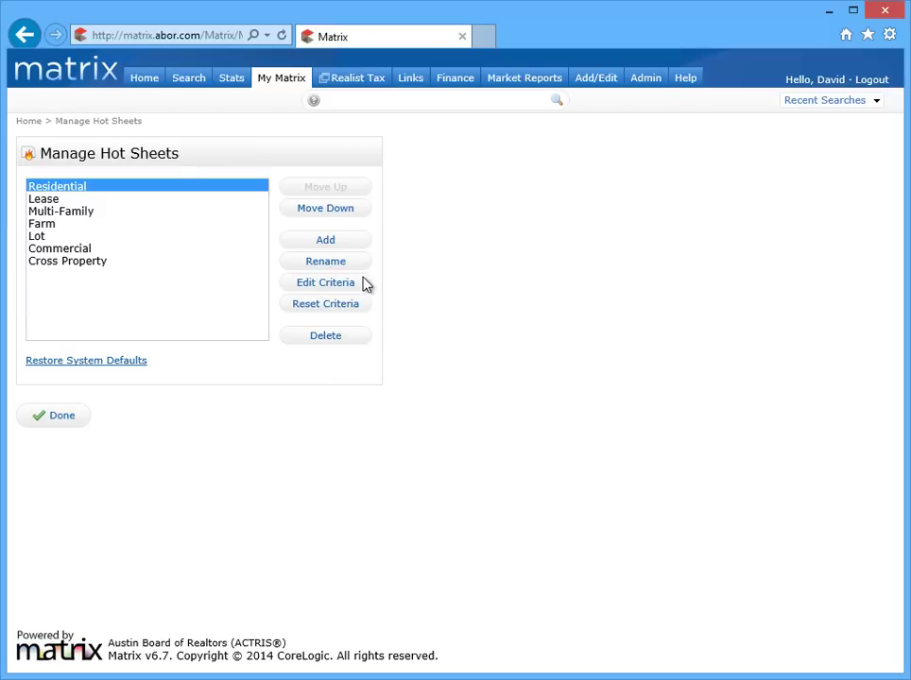
{"action": "left_click", "coordinate": [342, 284]}
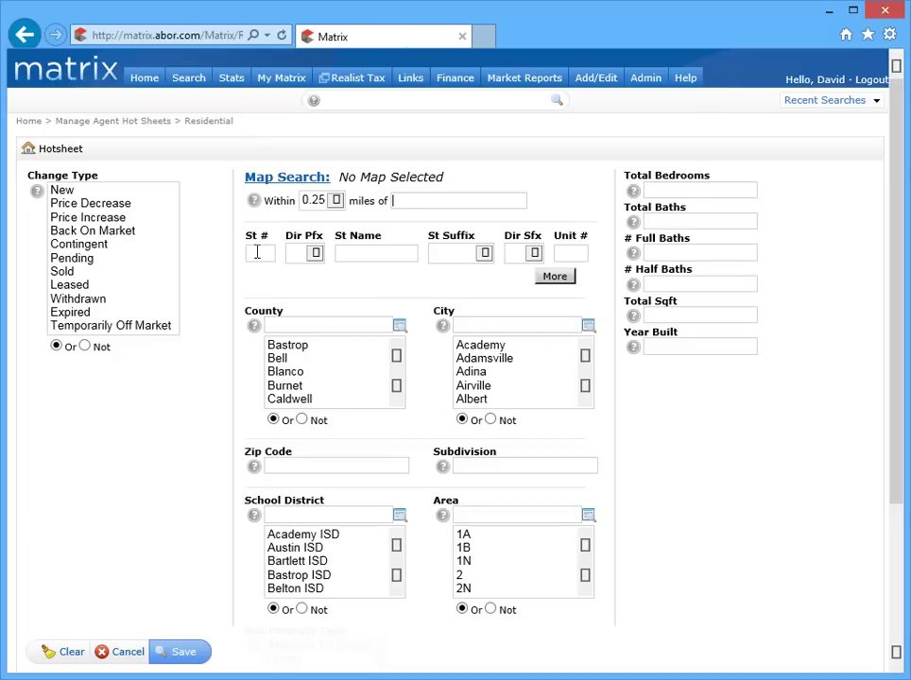
{"action": "left_click", "coordinate": [138, 206]}
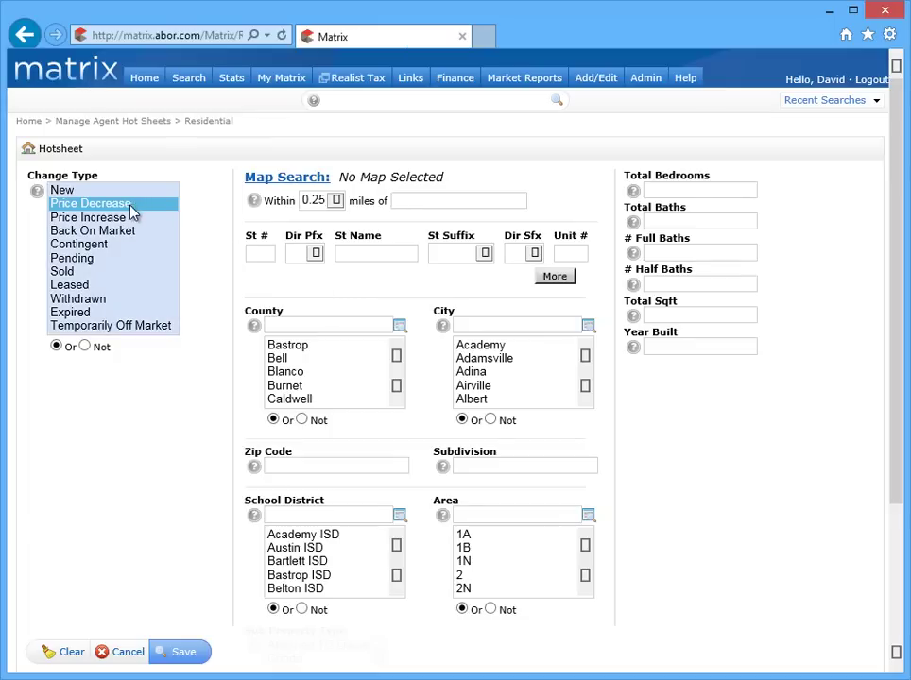
{"action": "left_click", "coordinate": [117, 219], "text": "ctrl"}
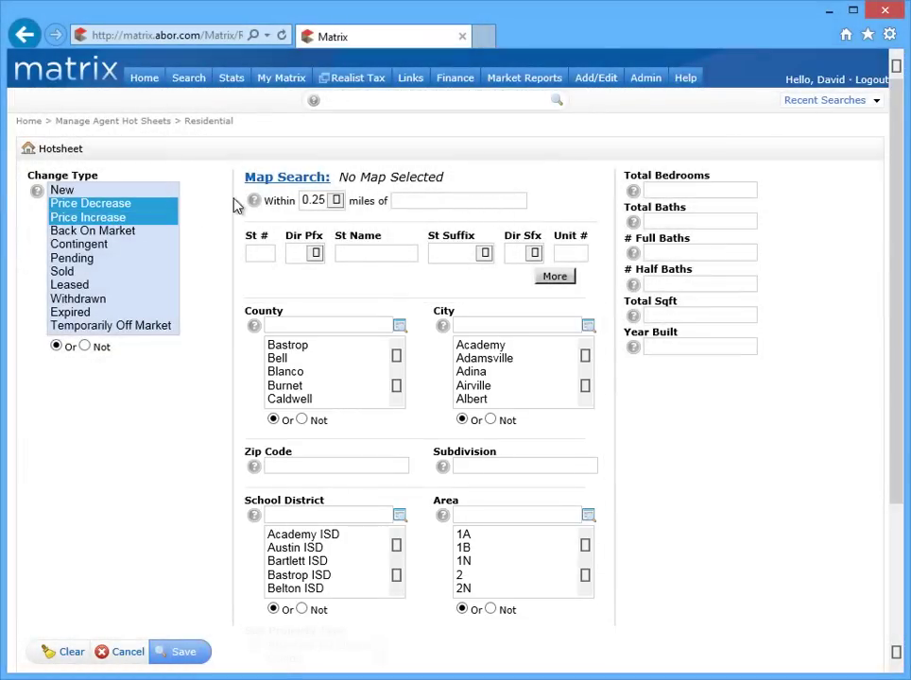
Step: Limit the Residential hot sheet to a map search rectangle drawn around Austin, save the criteria and finish managing hot sheets
{"action": "left_click", "coordinate": [299, 179]}
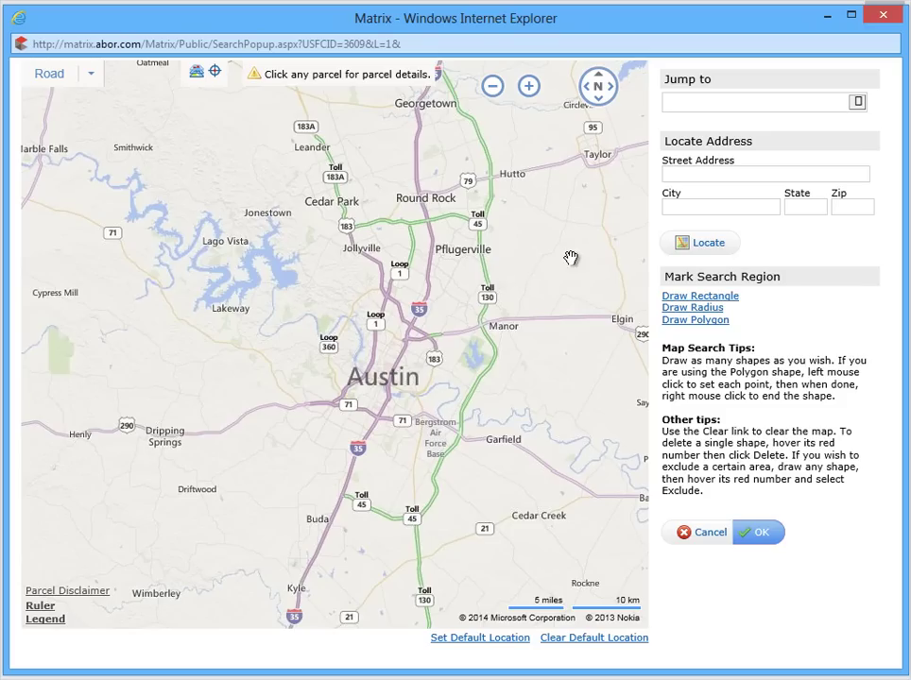
{"action": "left_click", "coordinate": [682, 297]}
{"action": "mouse_move", "coordinate": [334, 303]}
{"action": "left_mouse_down"}
{"action": "mouse_move", "coordinate": [368, 348]}
{"action": "mouse_move", "coordinate": [477, 433]}
{"action": "left_mouse_up"}
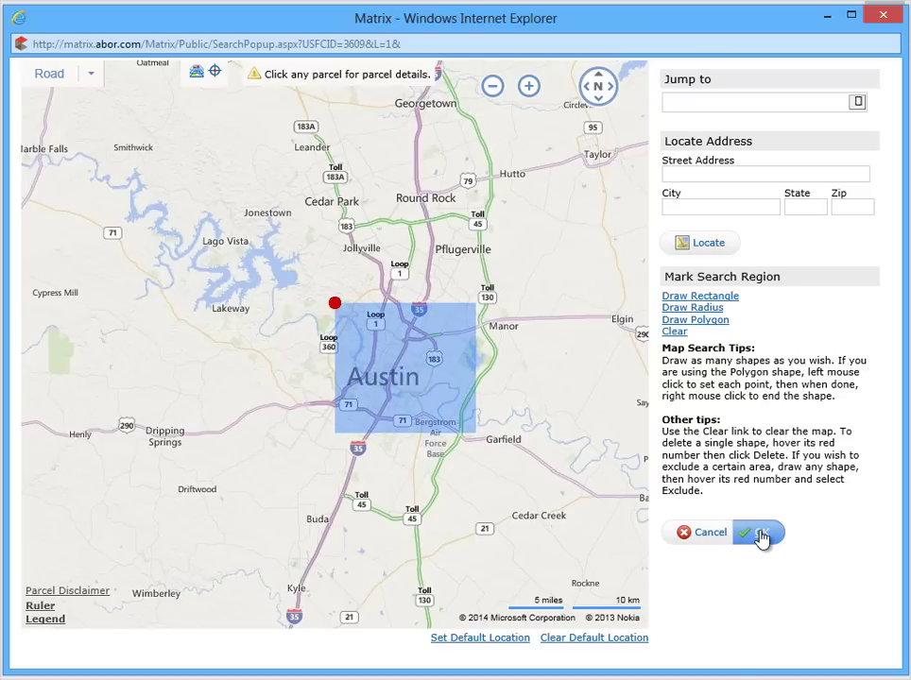
{"action": "left_click", "coordinate": [762, 535]}
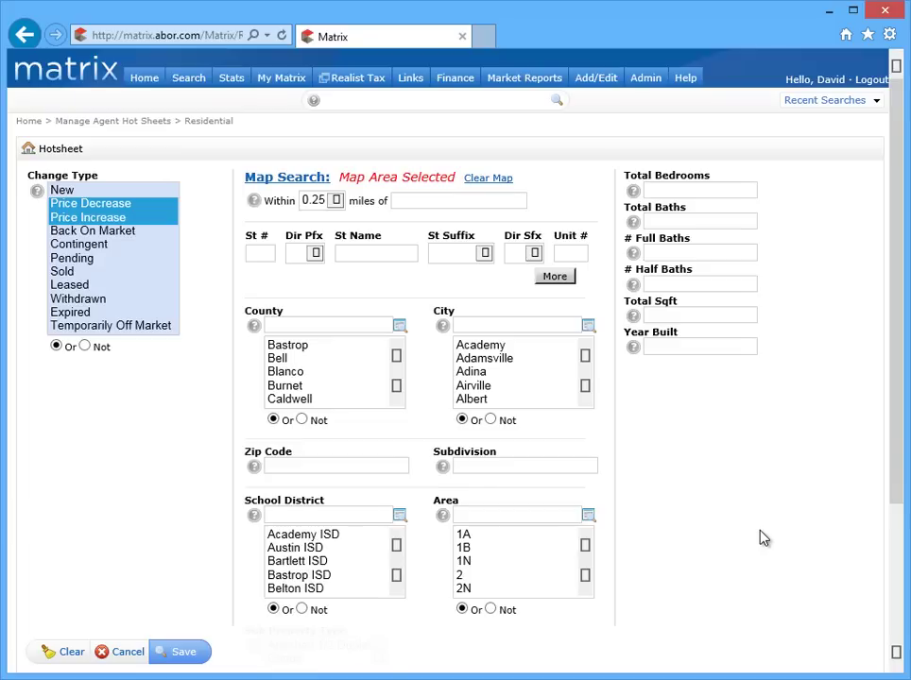
{"action": "left_click", "coordinate": [184, 653]}
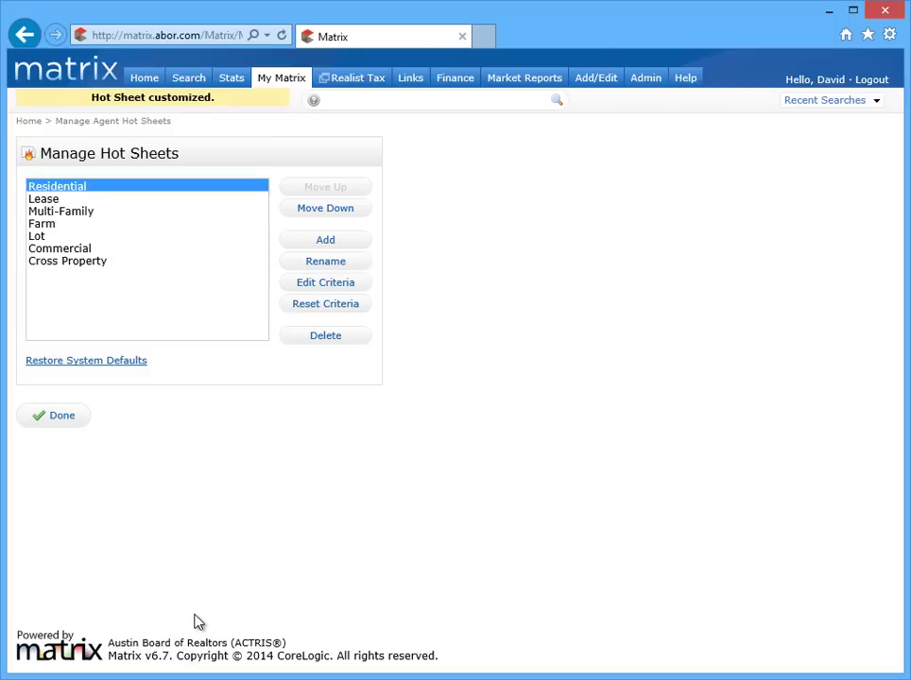
{"action": "left_click", "coordinate": [63, 418]}
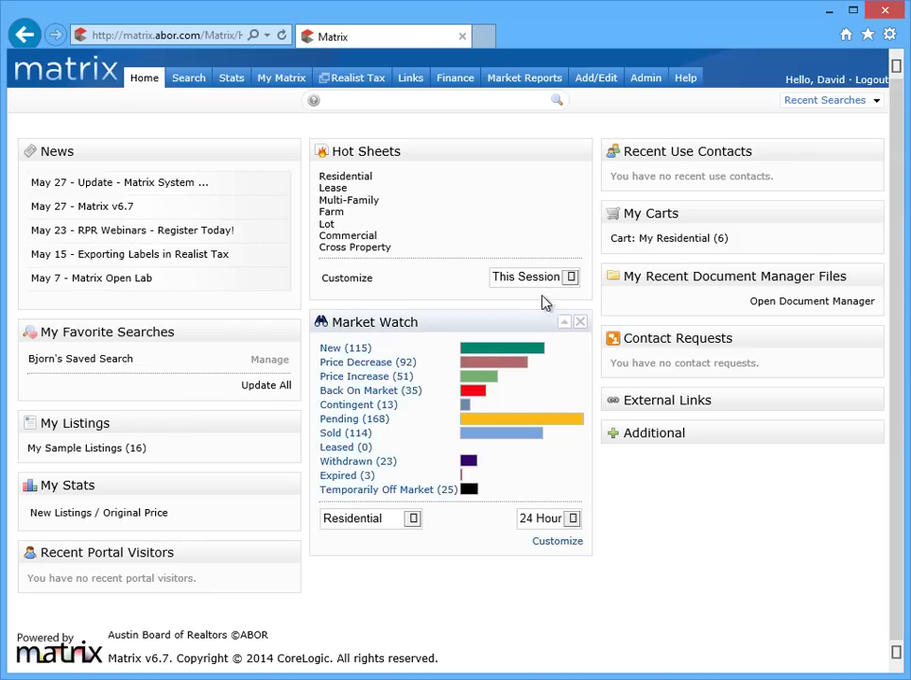
Step: Run the Residential hot sheet from the home page with the Today time frame
{"action": "left_click", "coordinate": [569, 277]}
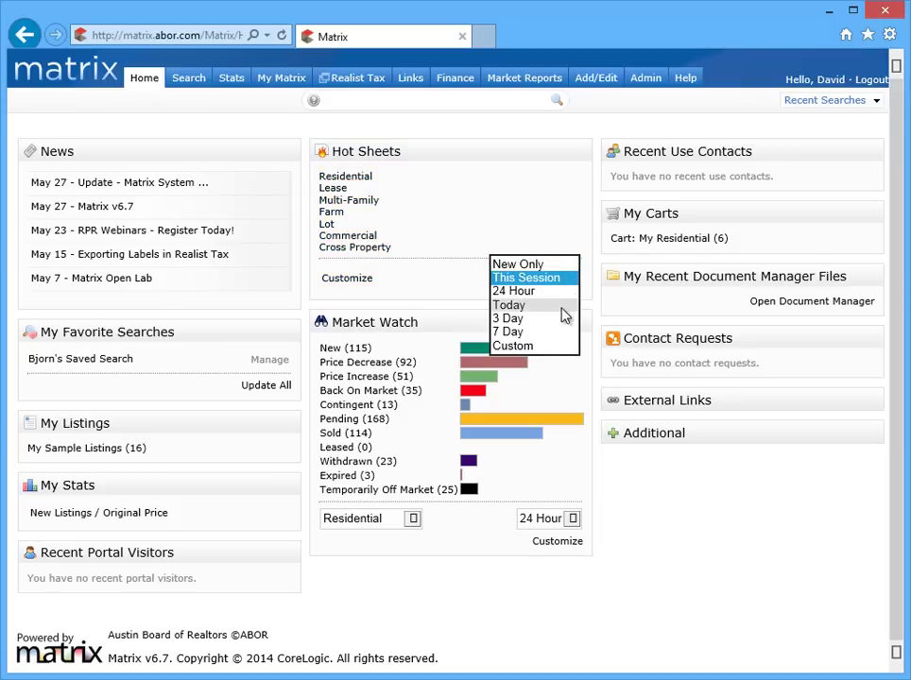
{"action": "left_click", "coordinate": [564, 306]}
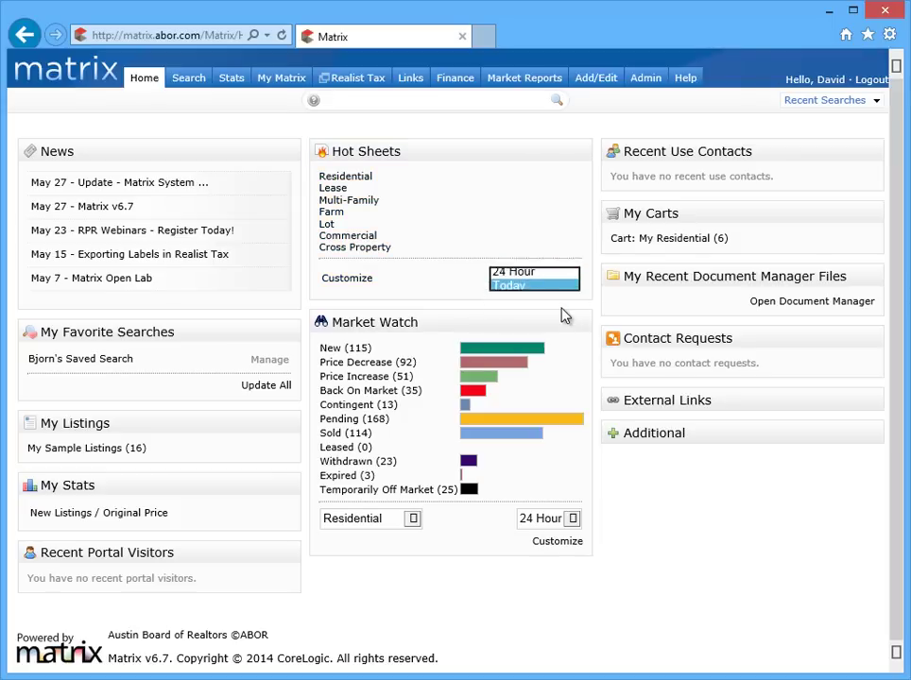
{"action": "left_click", "coordinate": [348, 177]}
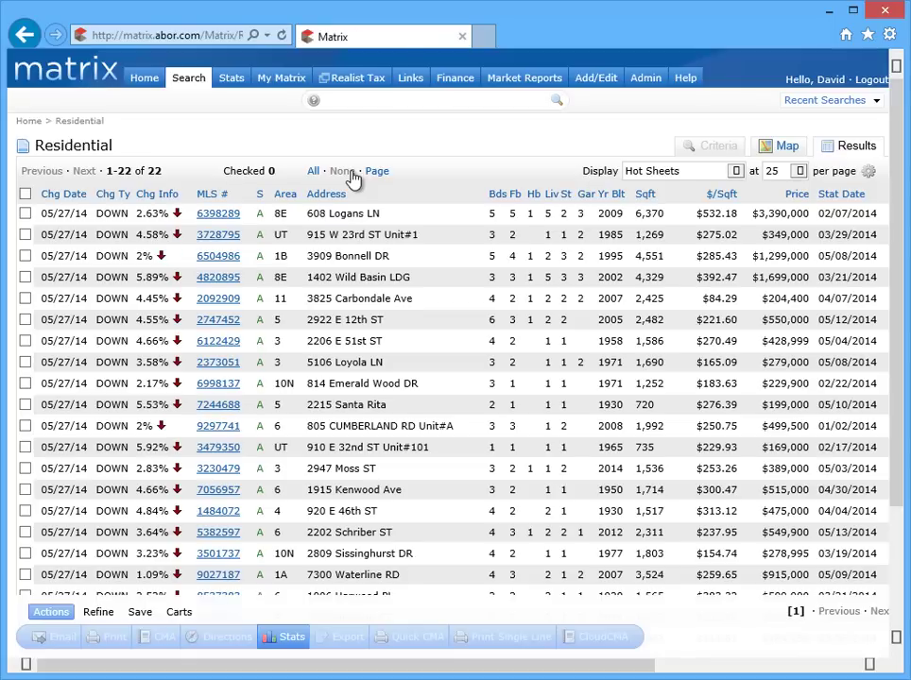
Step: Add a new hot sheet of the Commercial type named "Commercial New" through hot sheet customization
{"action": "left_click", "coordinate": [148, 82]}
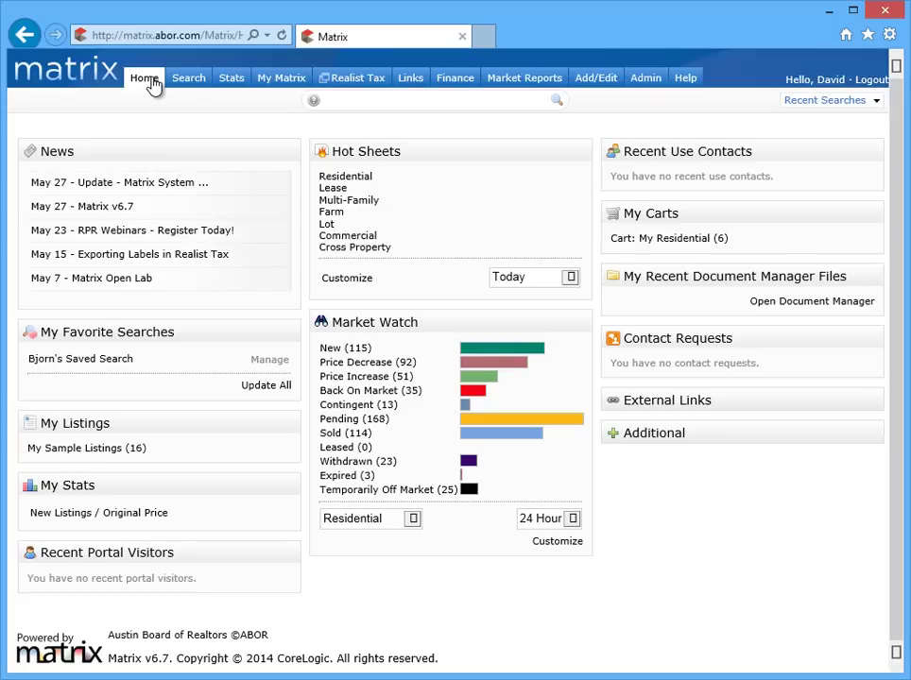
{"action": "left_click", "coordinate": [346, 280]}
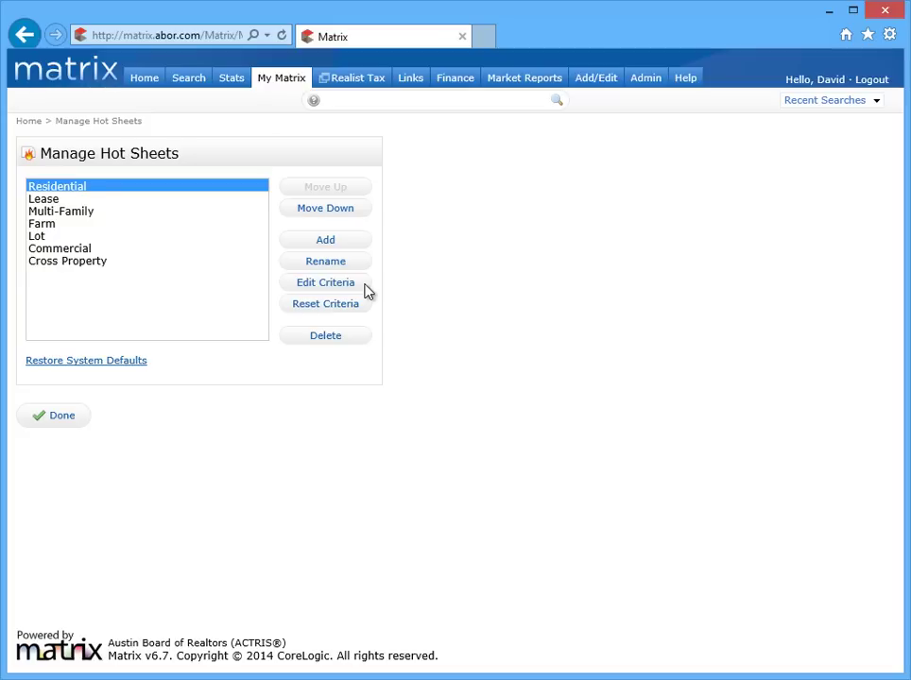
{"action": "left_click", "coordinate": [83, 251]}
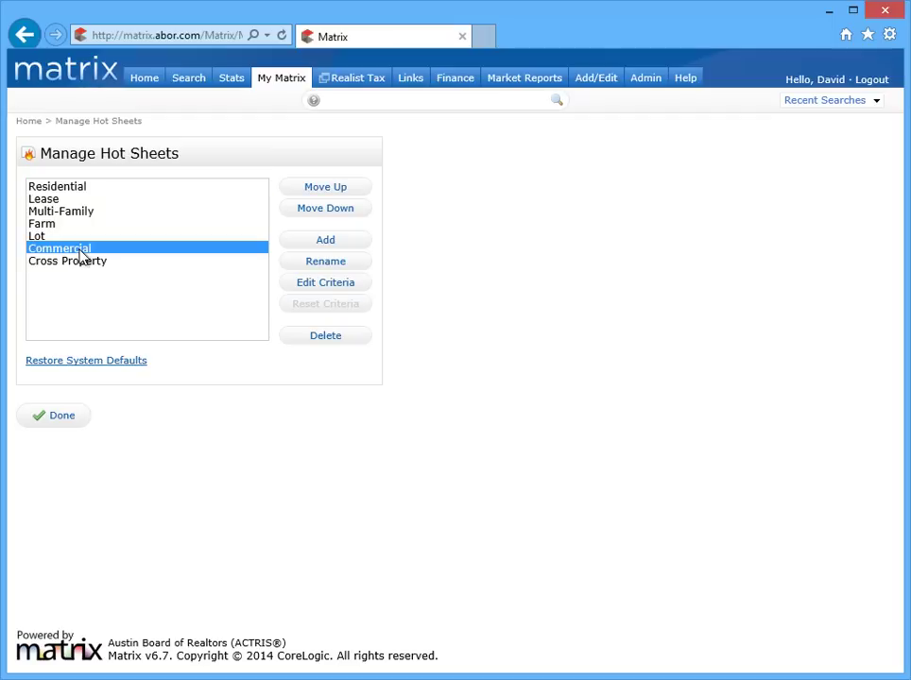
{"action": "left_click", "coordinate": [324, 243]}
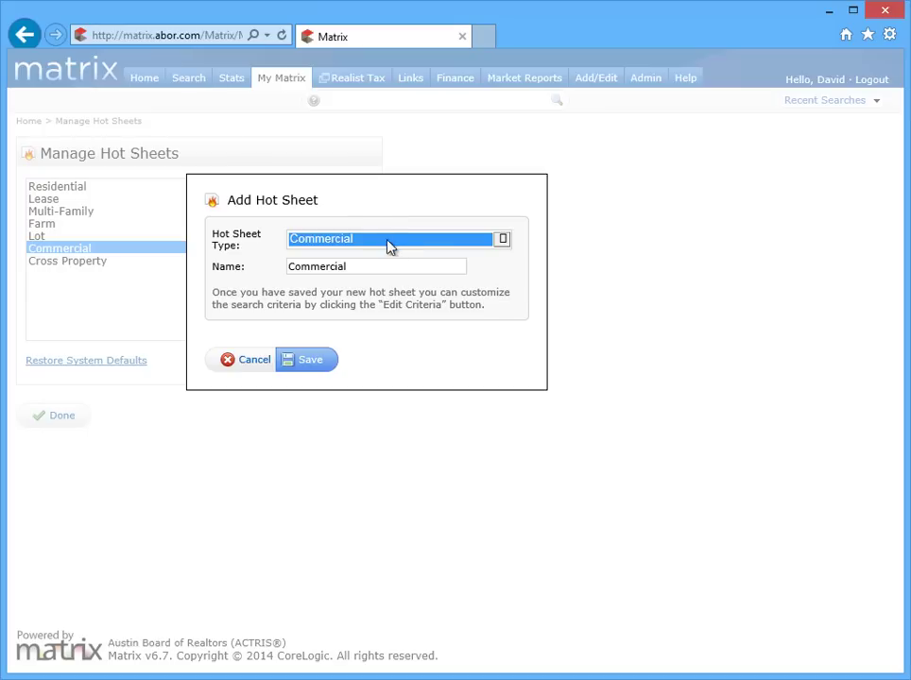
{"action": "left_click", "coordinate": [399, 265]}
{"action": "type", "text": "N"}
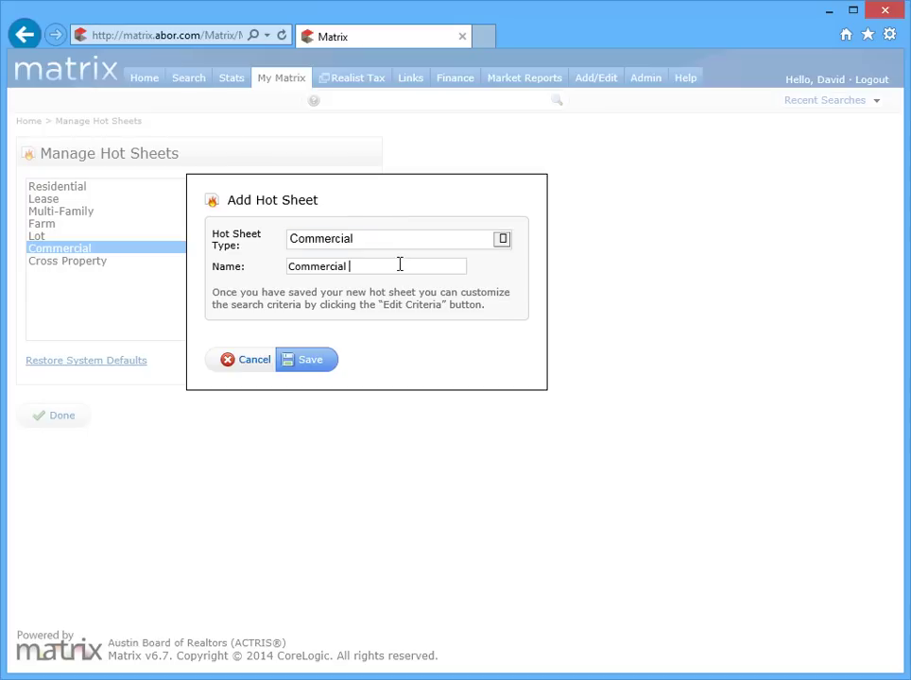
{"action": "type", "text": "ew"}
{"action": "left_click", "coordinate": [312, 361]}
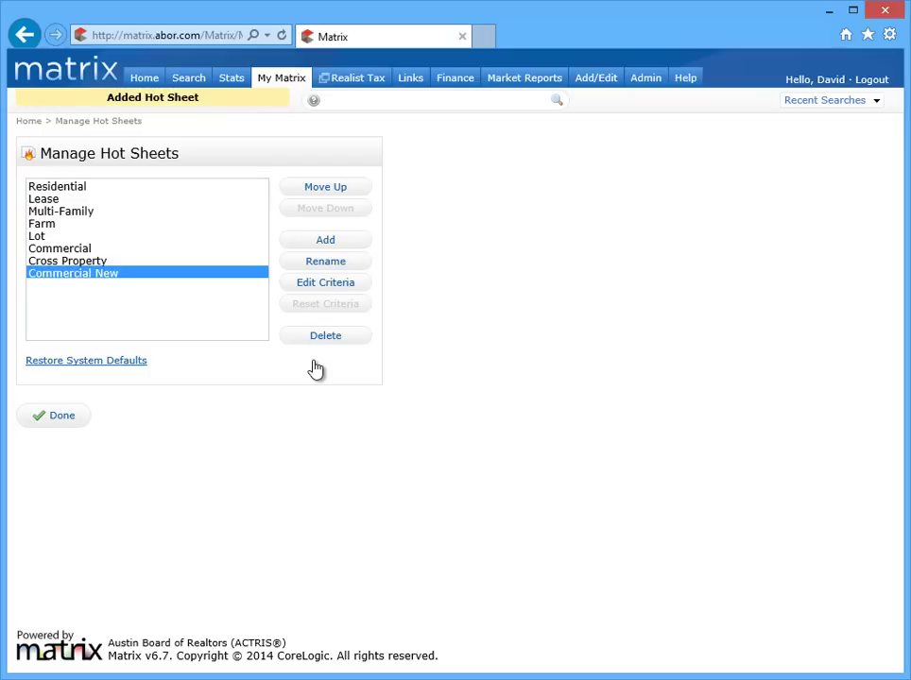
Step: Limit the Commercial New hot sheet to the New change type within a map rectangle around Austin, save it and finish managing hot sheets
{"action": "left_click", "coordinate": [337, 287]}
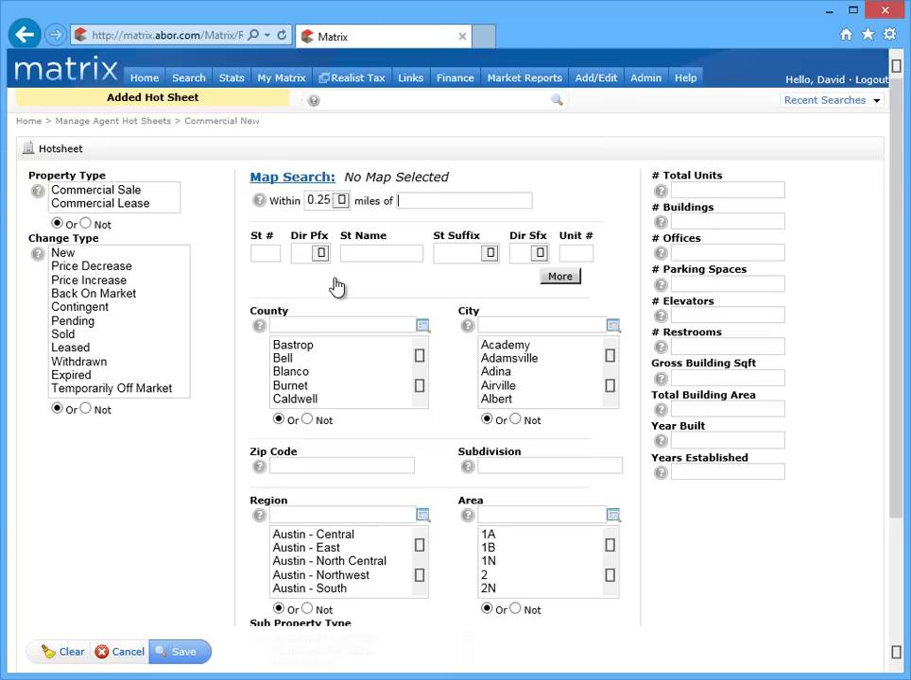
{"action": "left_click", "coordinate": [157, 255]}
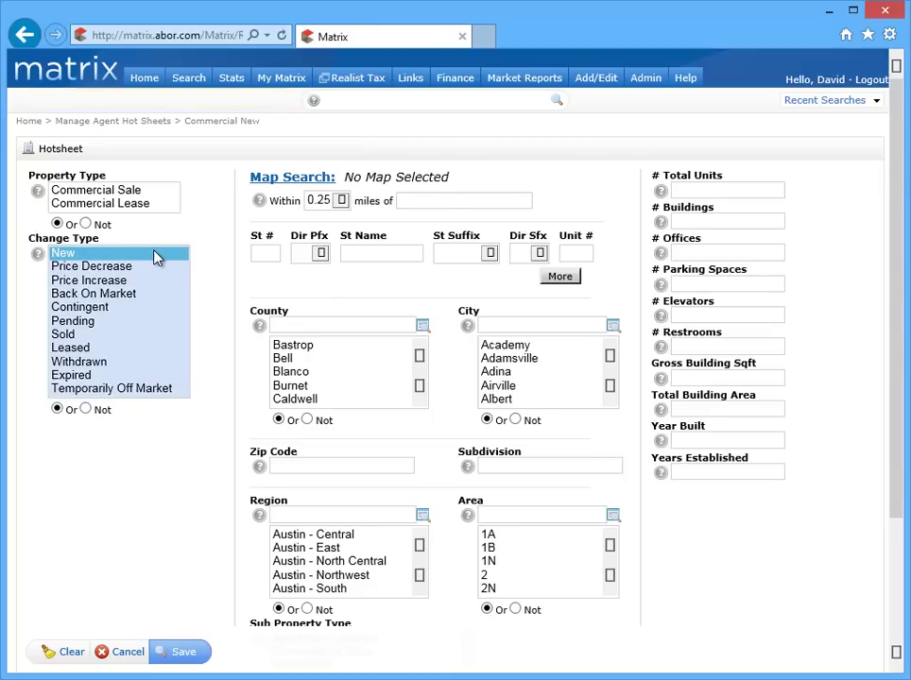
{"action": "left_click", "coordinate": [293, 178]}
{"action": "left_click", "coordinate": [707, 296]}
{"action": "left_click_drag", "start_coordinate": [306, 297], "coordinate": [455, 415]}
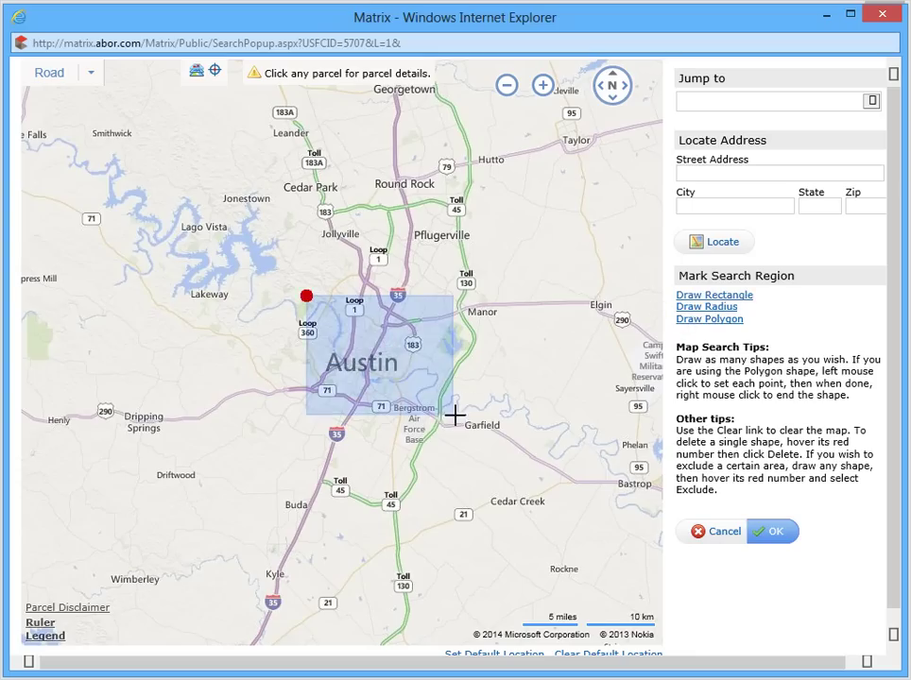
{"action": "left_click", "coordinate": [770, 532]}
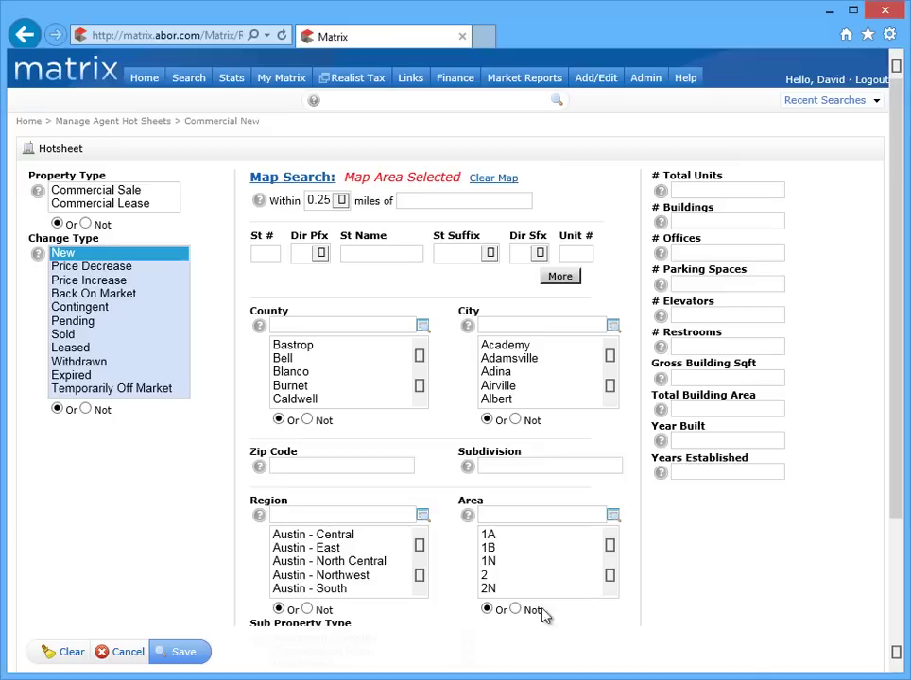
{"action": "left_click", "coordinate": [180, 653]}
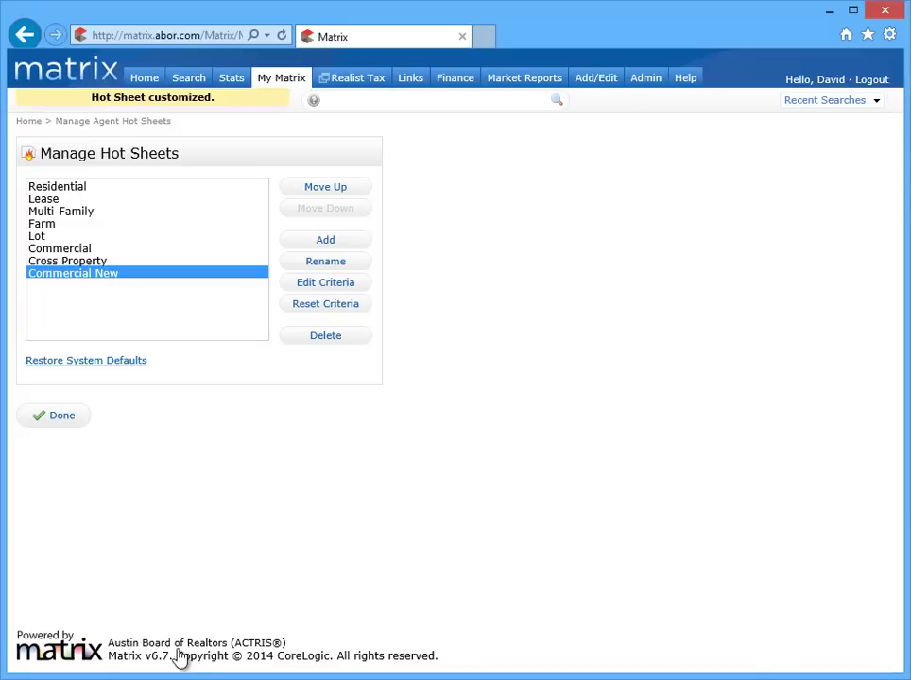
{"action": "left_click", "coordinate": [61, 417]}
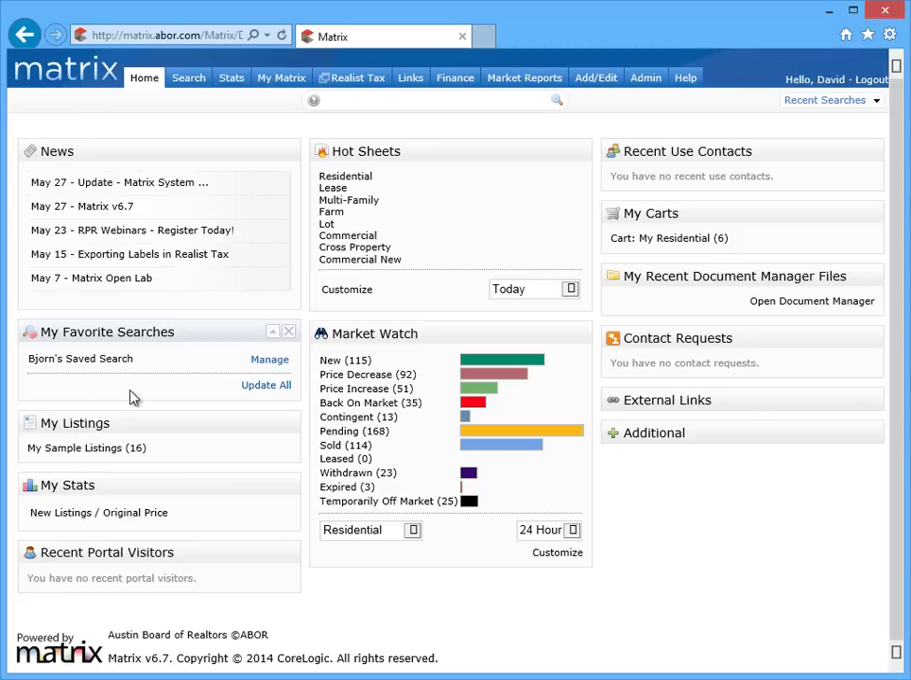
Step: Run the Commercial New hot sheet from the home page with the 24 Hour time frame
{"action": "left_click", "coordinate": [576, 293]}
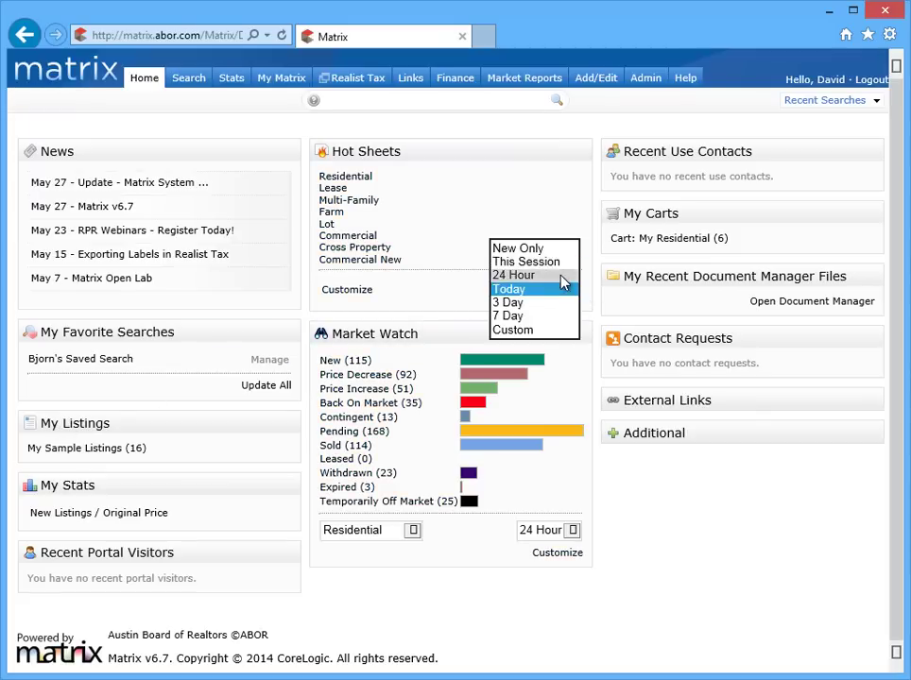
{"action": "left_click", "coordinate": [561, 277]}
{"action": "left_click", "coordinate": [388, 260]}
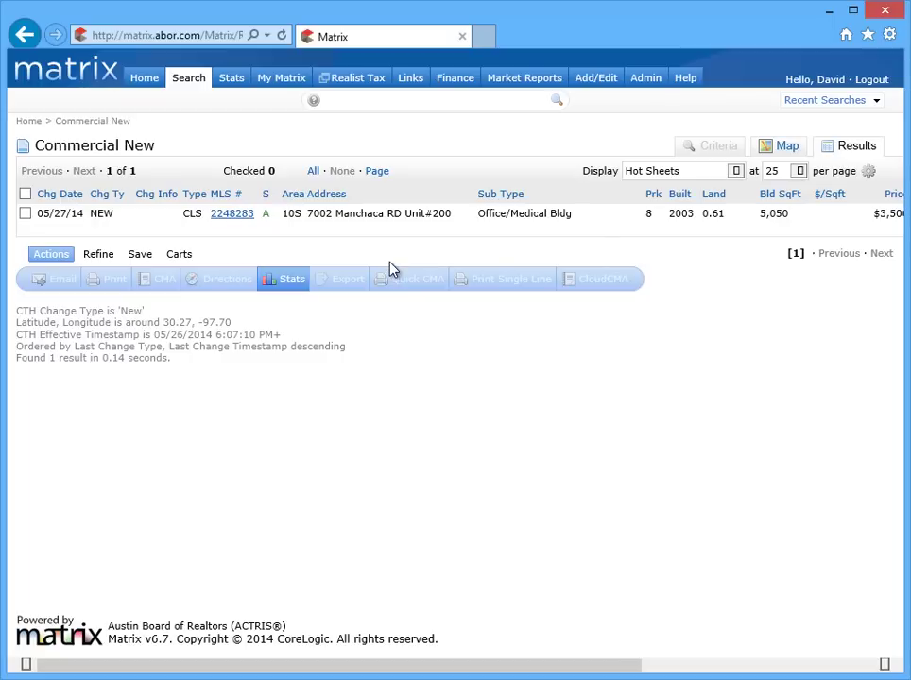
Step: Customize the Residential hot sheet so its only change type is New, save the criteria and finish managing hot sheets
{"action": "left_click", "coordinate": [142, 80]}
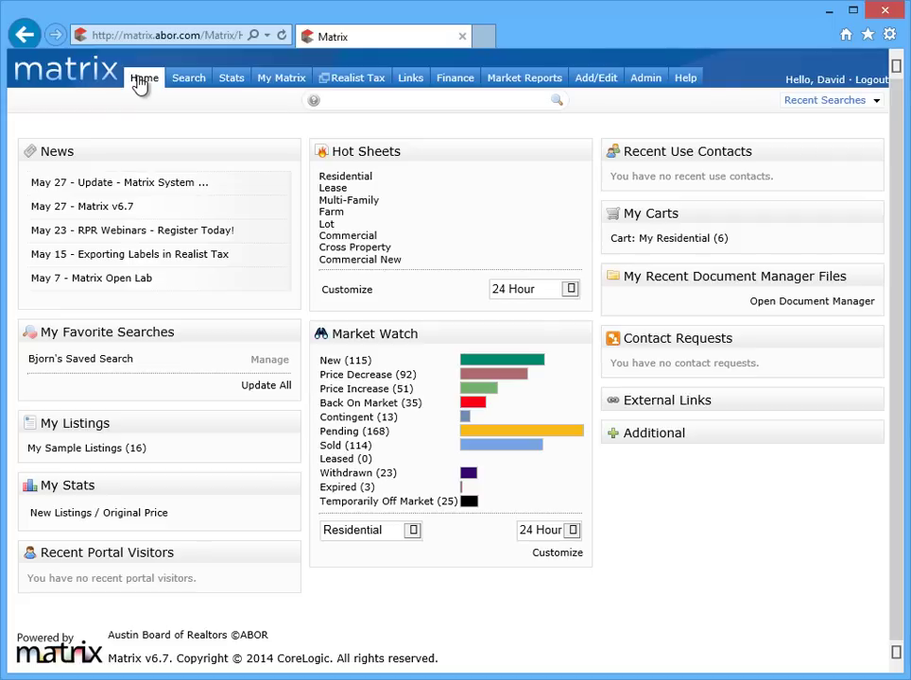
{"action": "left_click", "coordinate": [346, 290]}
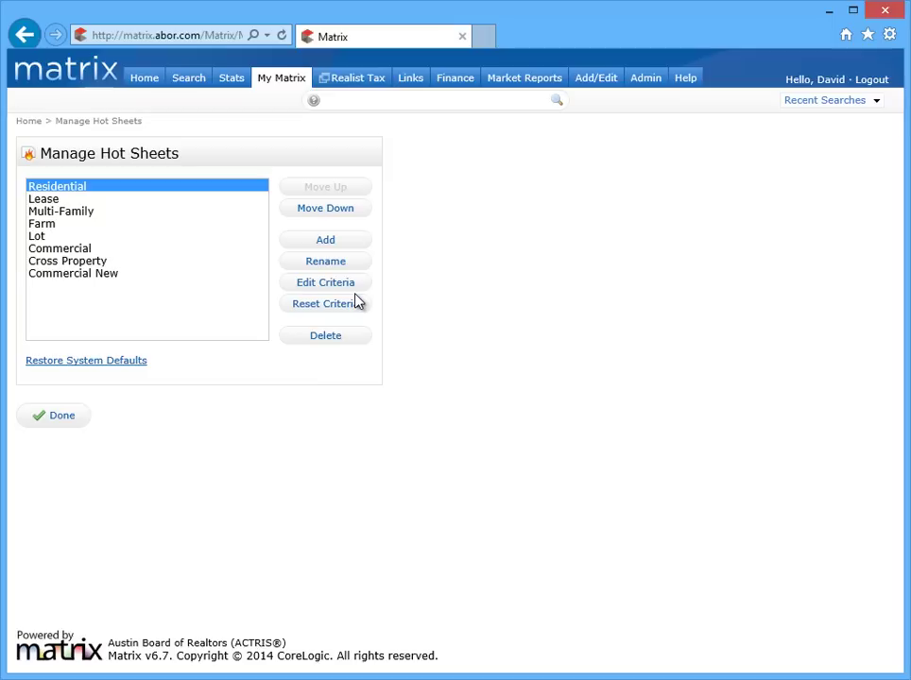
{"action": "left_click", "coordinate": [343, 285]}
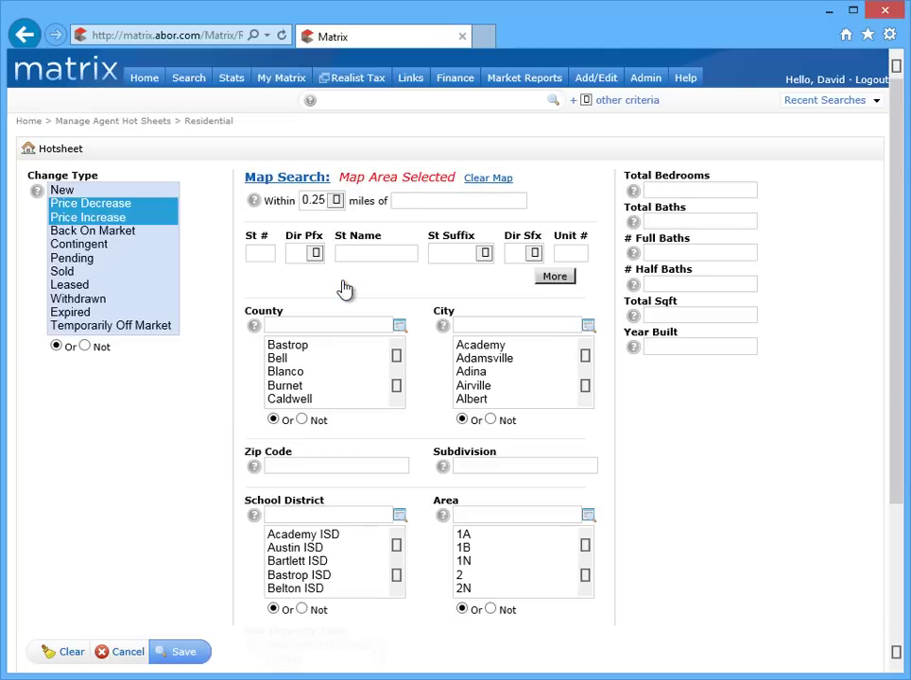
{"action": "left_click", "coordinate": [151, 191]}
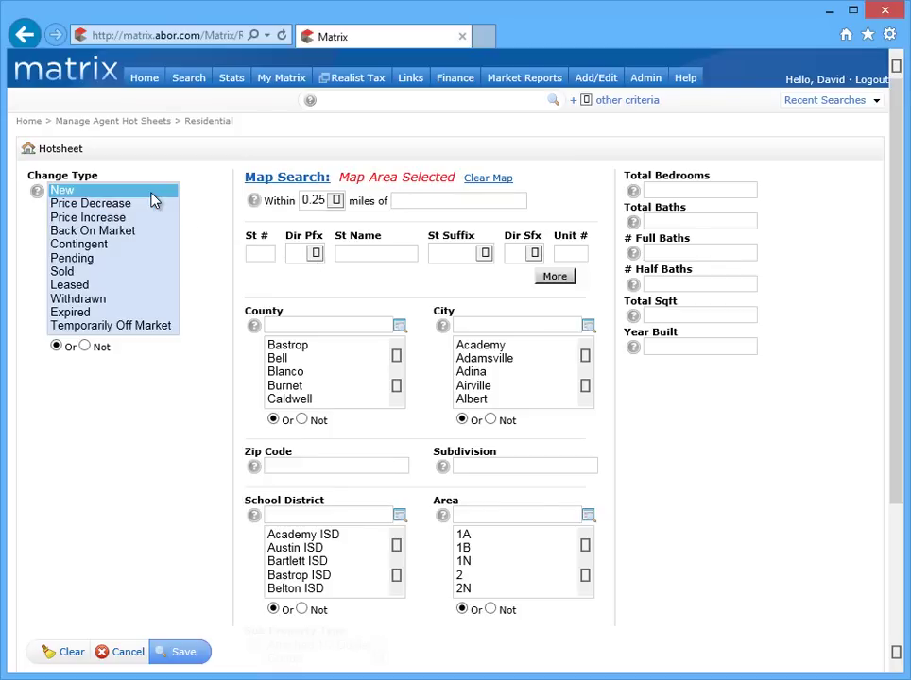
{"action": "left_click", "coordinate": [189, 654]}
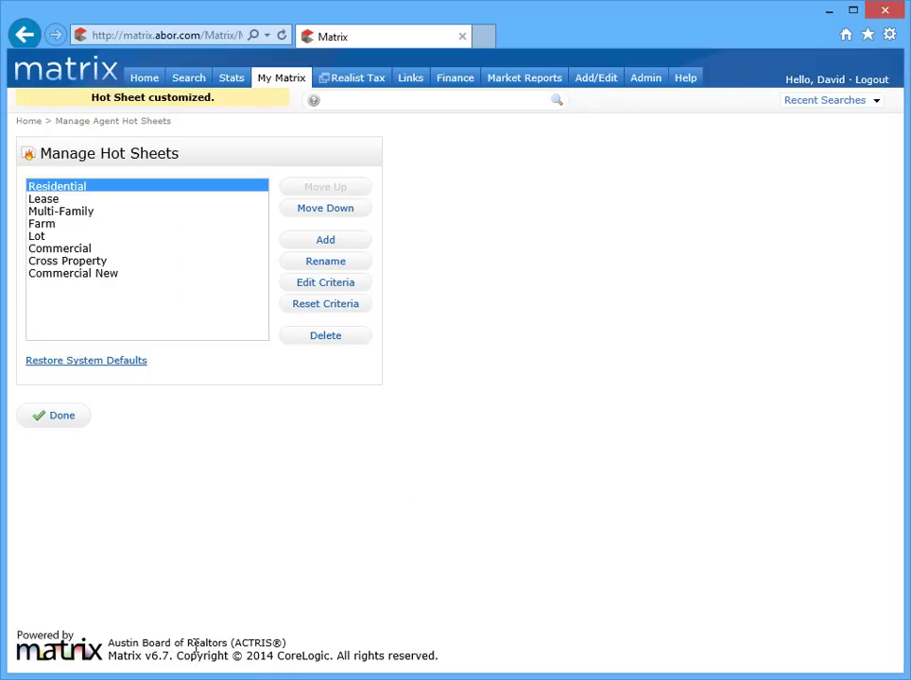
{"action": "left_click", "coordinate": [60, 421]}
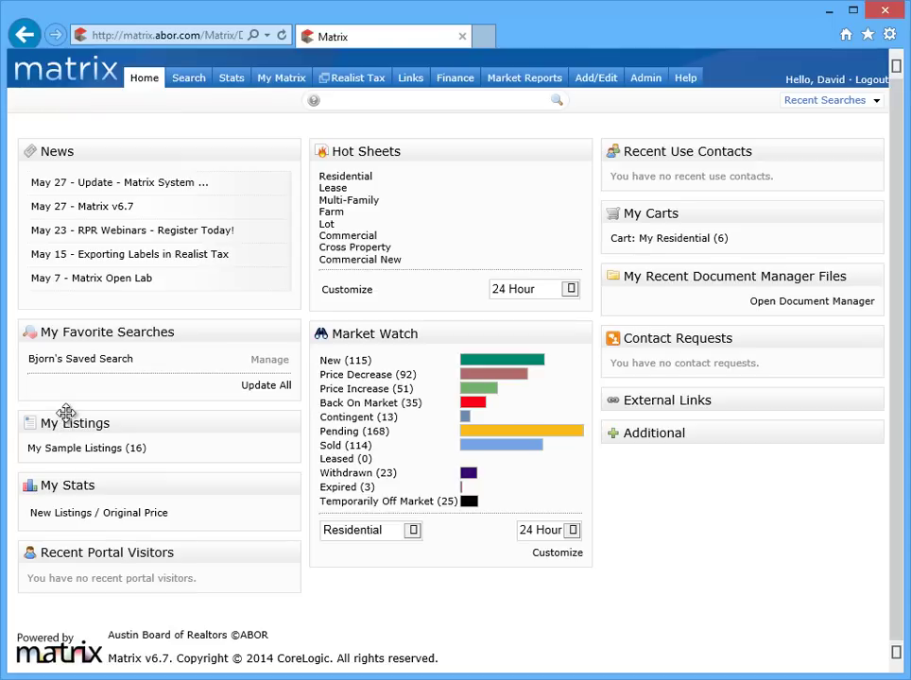
Step: Run the Residential hot sheet from the home page with the 3 Day time frame
{"action": "left_click", "coordinate": [529, 290]}
{"action": "left_click", "coordinate": [534, 295]}
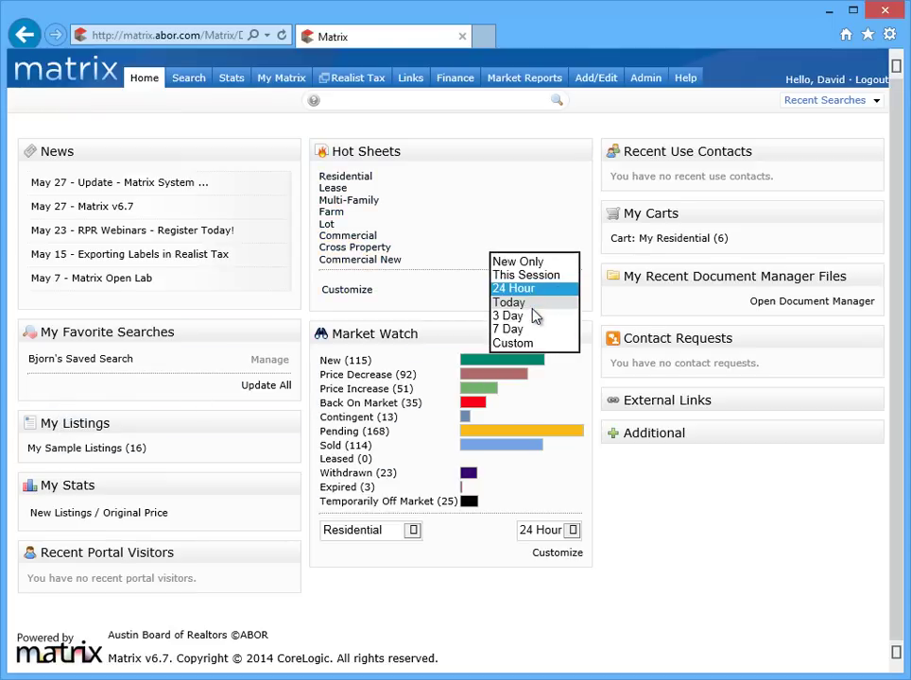
{"action": "left_click", "coordinate": [533, 316]}
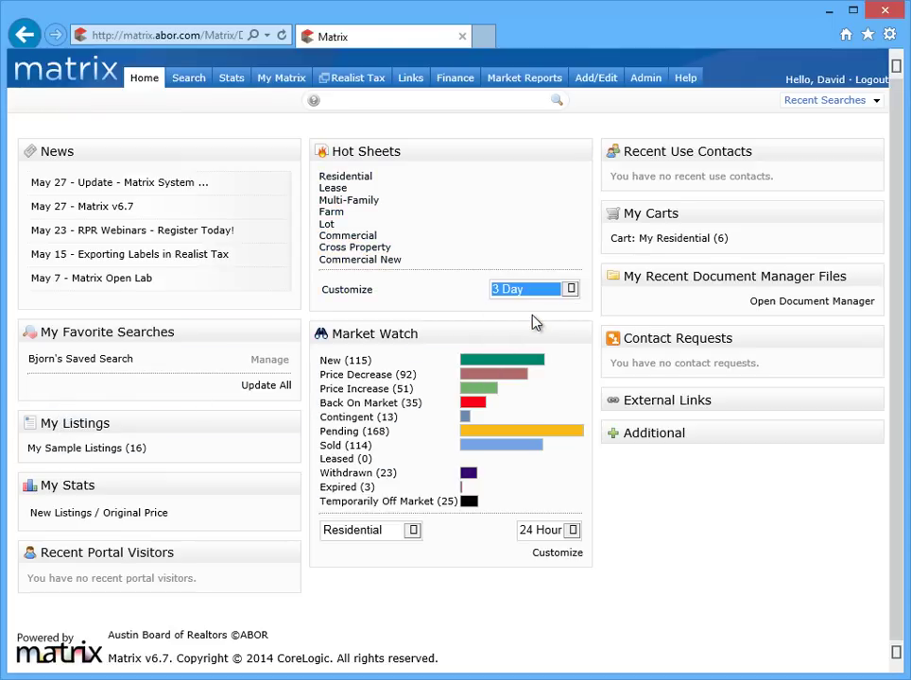
{"action": "left_click", "coordinate": [354, 179]}
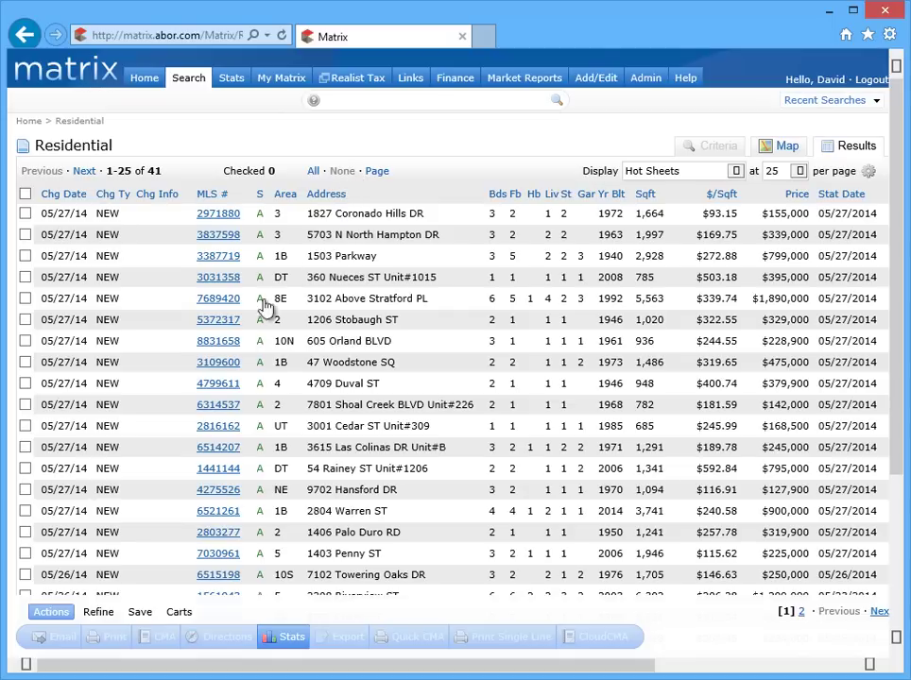
Step: Save the Residential results as a new saved search named "HOT SHEET New Residential 0-3", enabled as a favorite search on the Home tab
{"action": "left_click", "coordinate": [140, 614]}
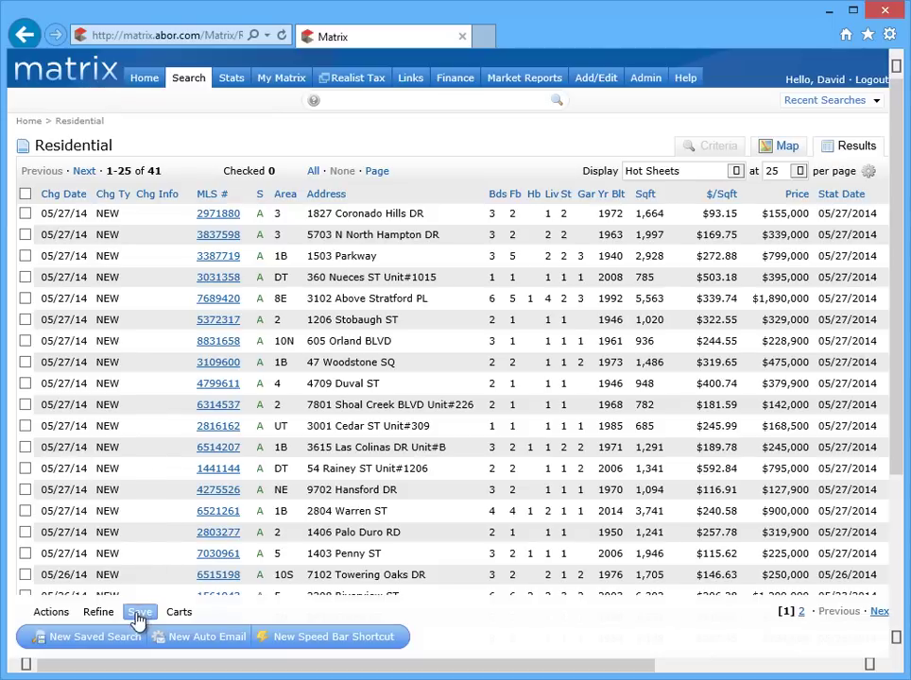
{"action": "left_click", "coordinate": [119, 638]}
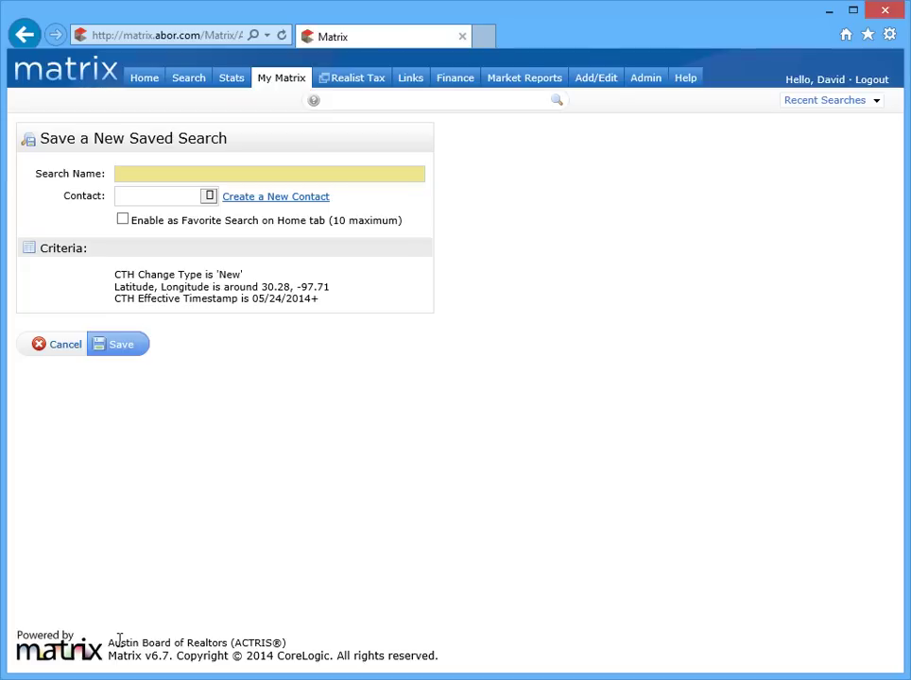
{"action": "left_click", "coordinate": [404, 173]}
{"action": "type", "text": "HOT SHEET New "}
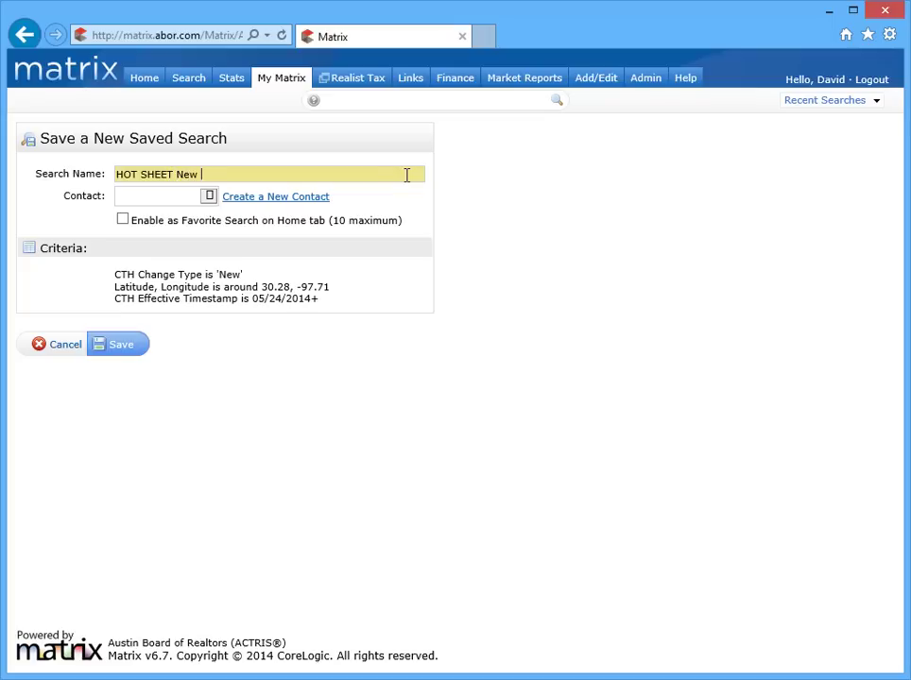
{"action": "type", "text": "Residential 0-3"}
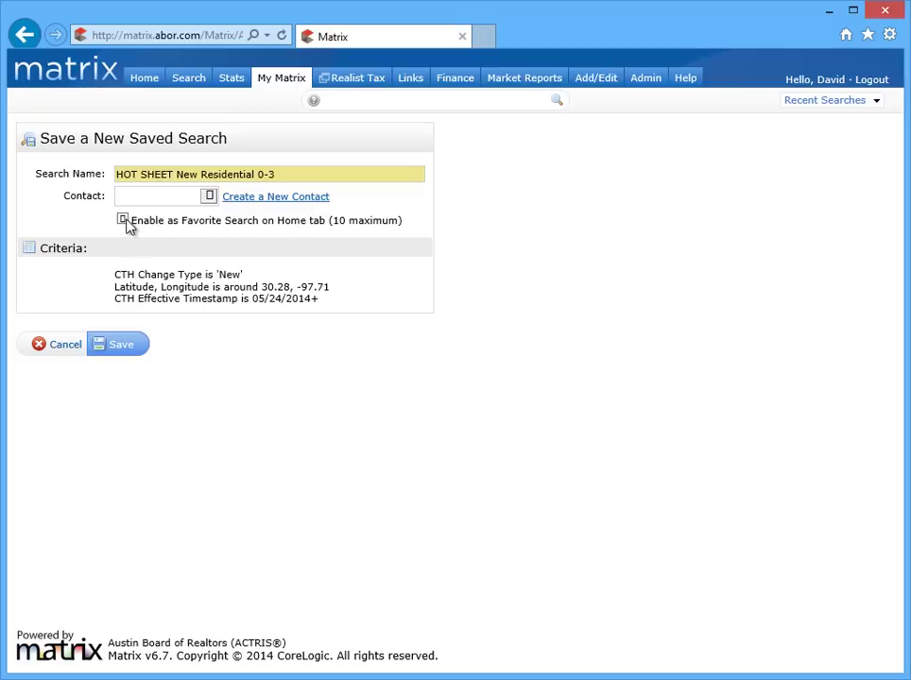
{"action": "mouse_move", "coordinate": [286, 86]}
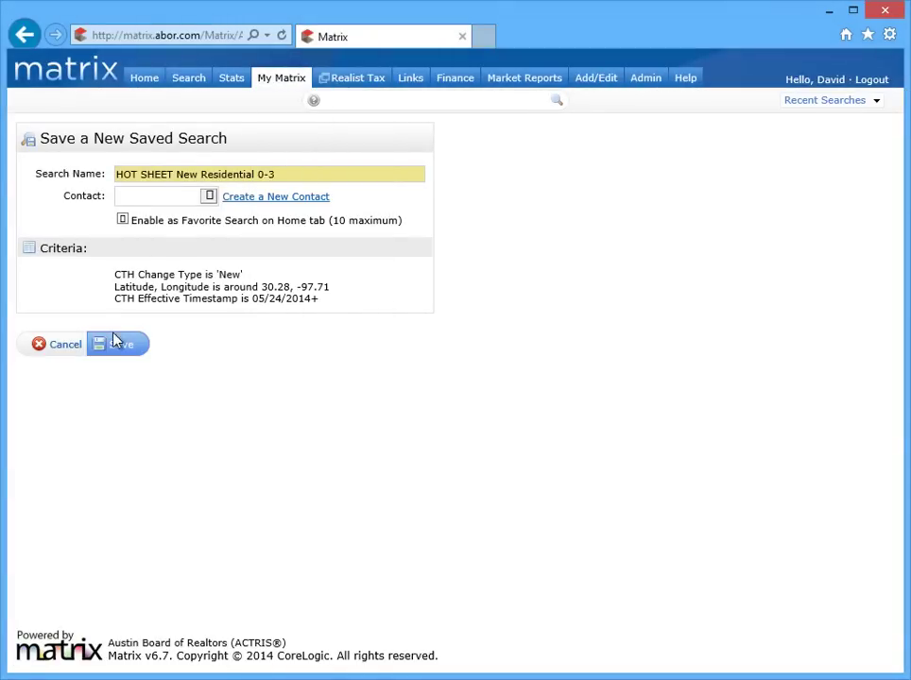
{"action": "left_click", "coordinate": [115, 342]}
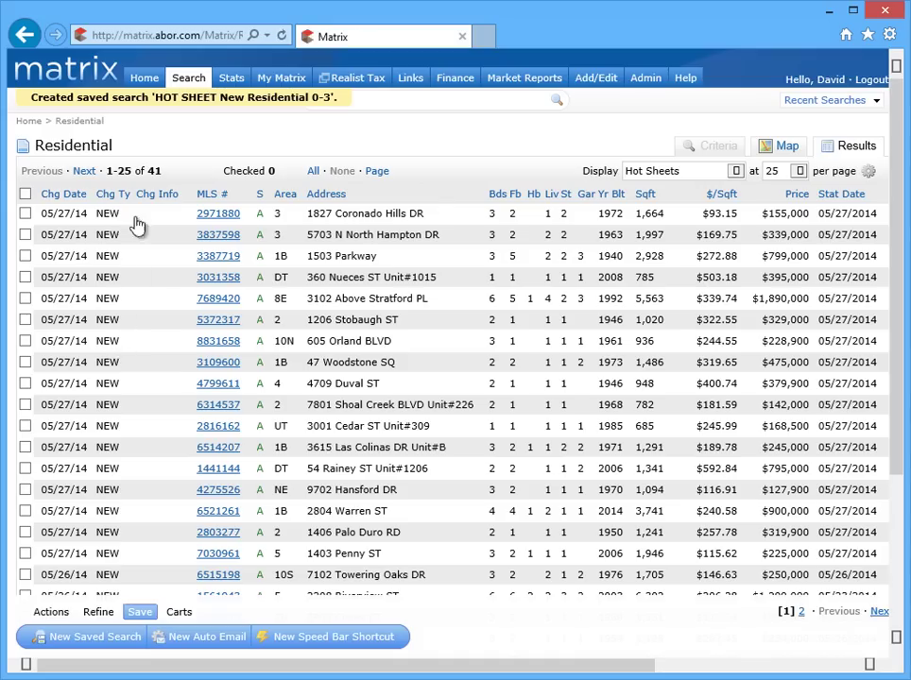
Step: Run the favorite search HOT SHEET New Residential 0-3 from the home page and open the list of saved searches
{"action": "left_click", "coordinate": [145, 81]}
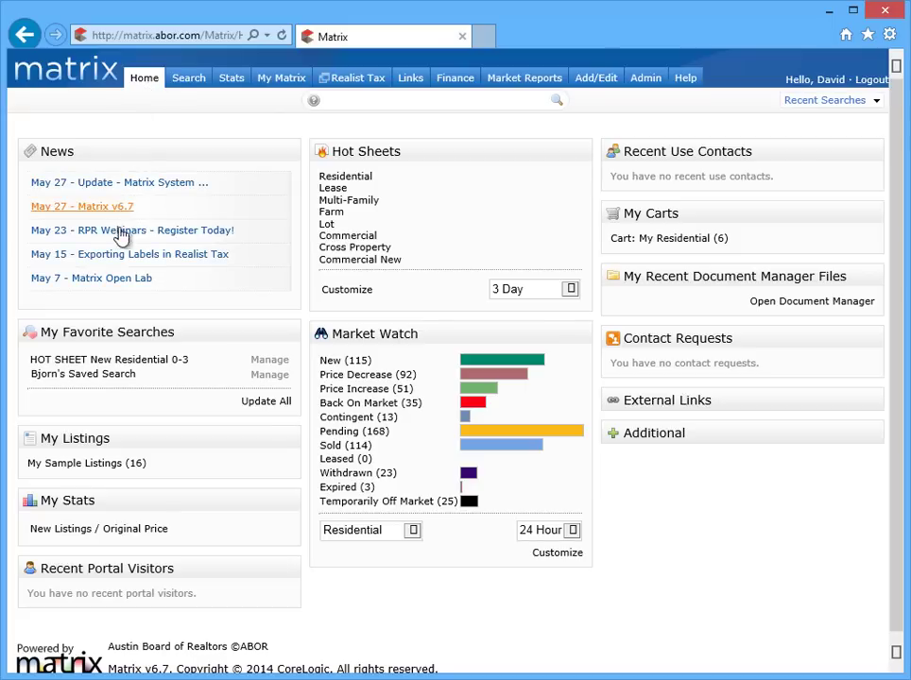
{"action": "left_click", "coordinate": [107, 368]}
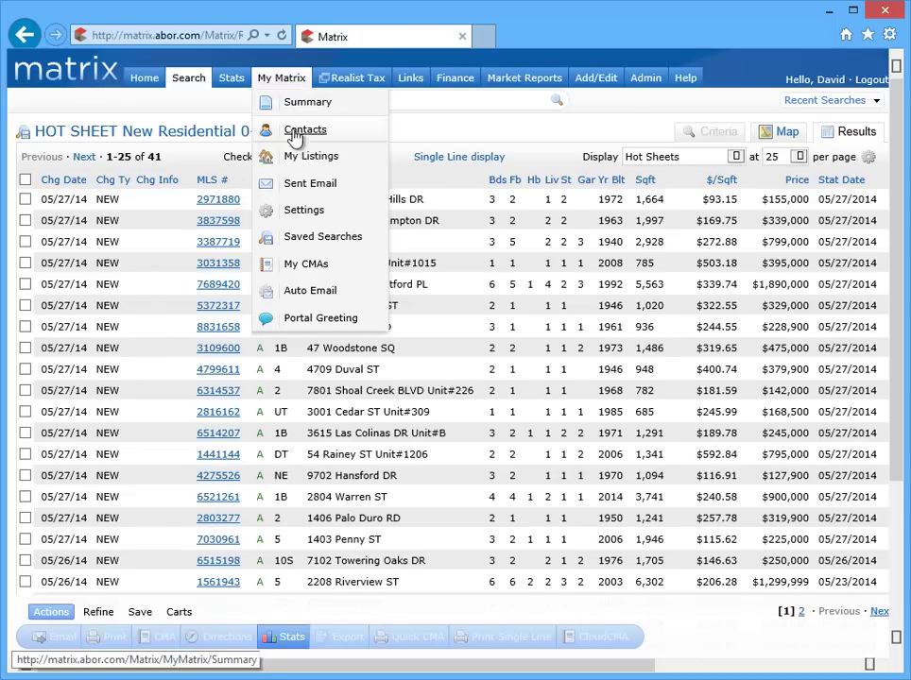
{"action": "left_click", "coordinate": [313, 237]}
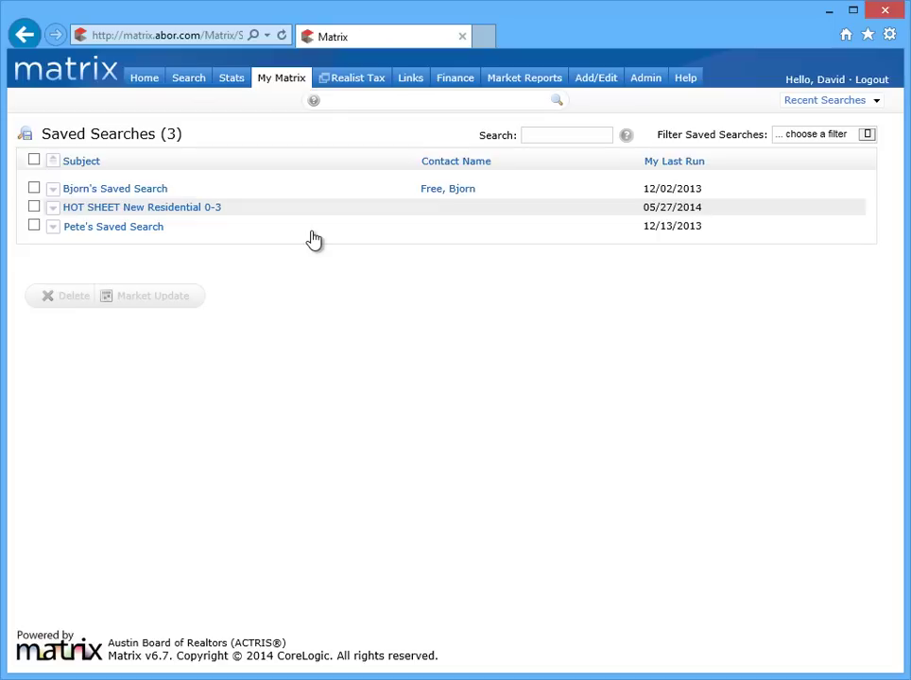